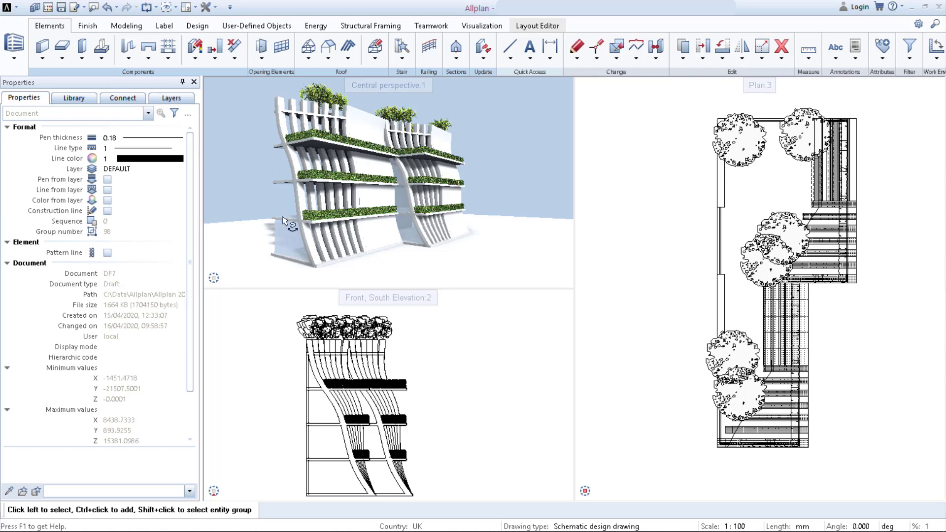
Check which drawing files are selected in the project's building structure.
{"action": "double_click", "coordinate": [602, 247]}
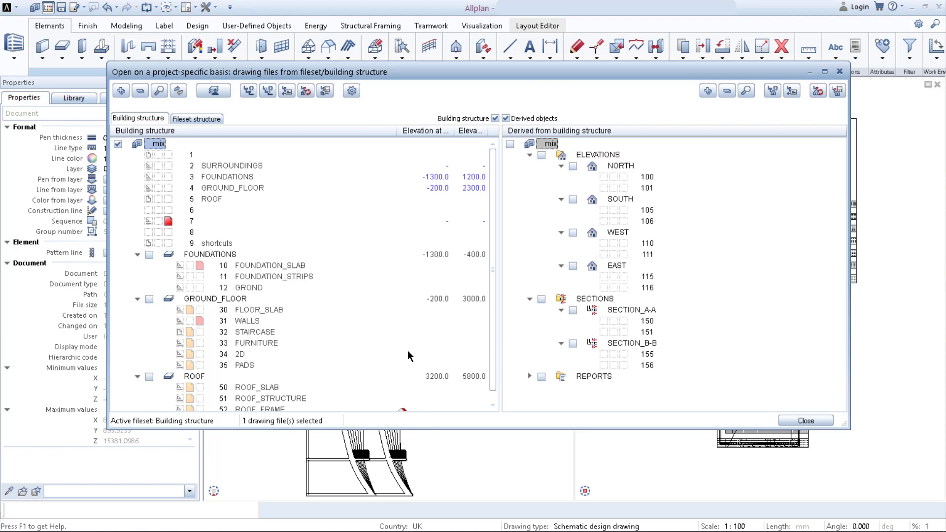
{"action": "key", "text": "Escape"}
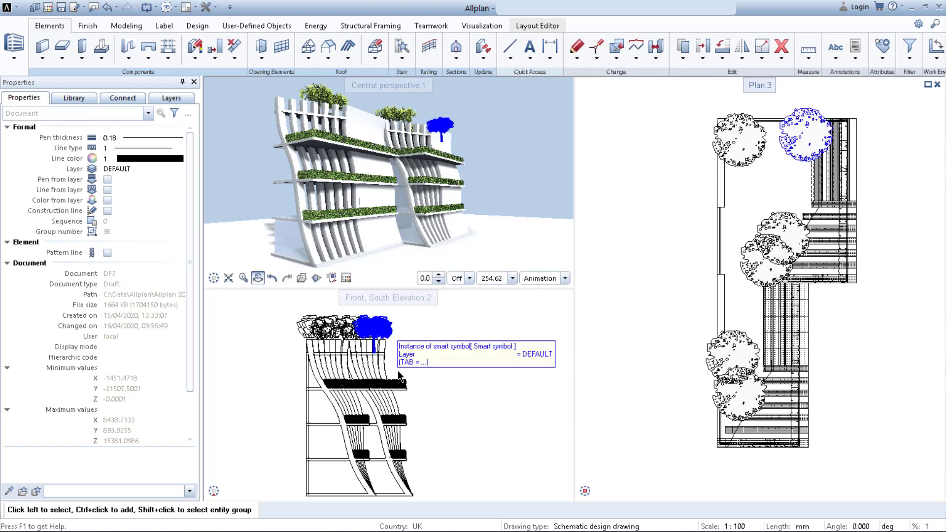
Review the attributes assigned to the user-defined architectural element at the base of the rear facade section.
{"action": "mouse_move", "coordinate": [270, 278]}
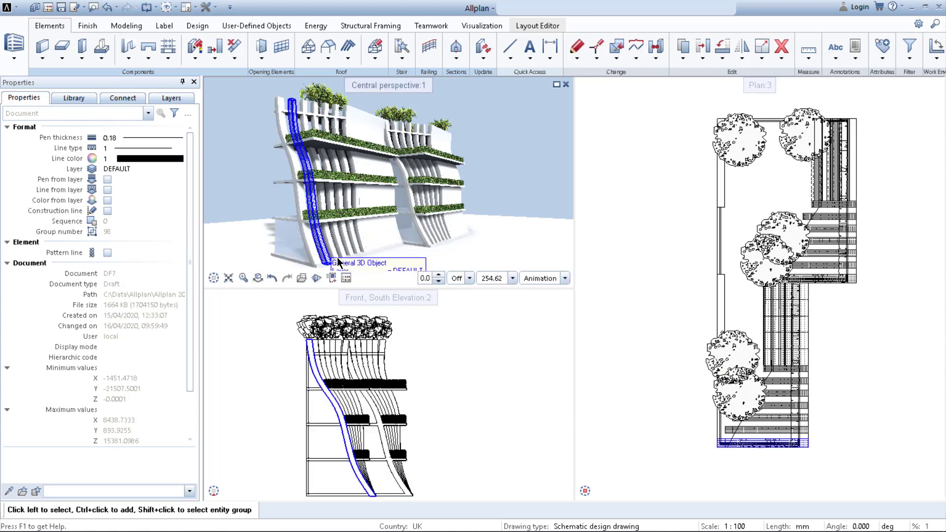
{"action": "left_click", "coordinate": [374, 236]}
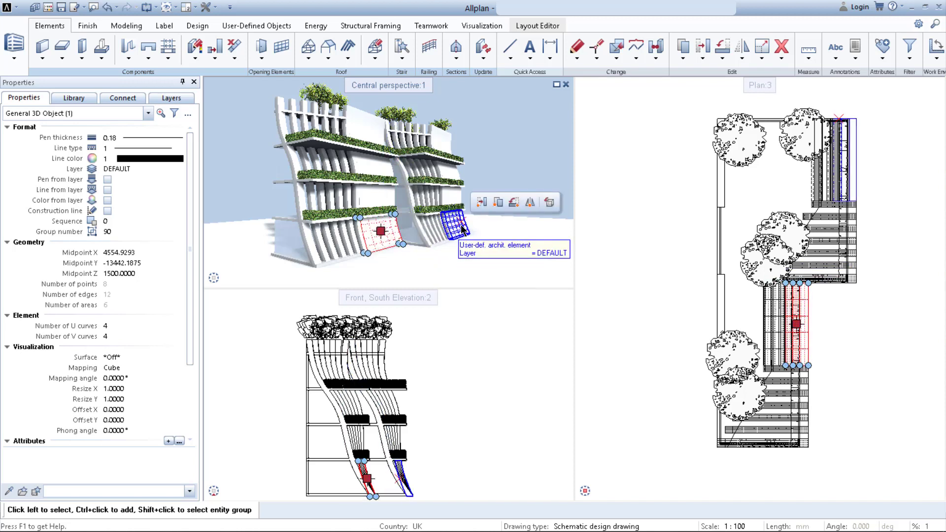
{"action": "double_click", "coordinate": [461, 227]}
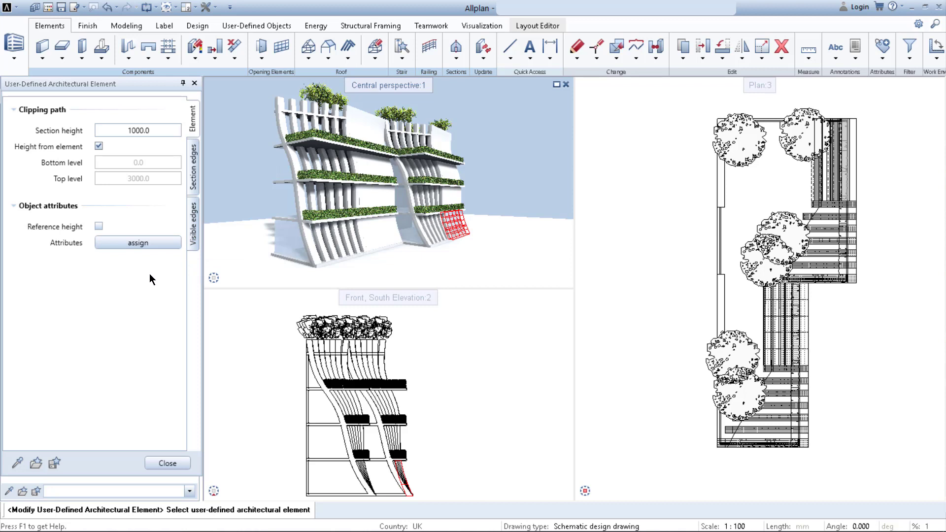
{"action": "left_click", "coordinate": [137, 239]}
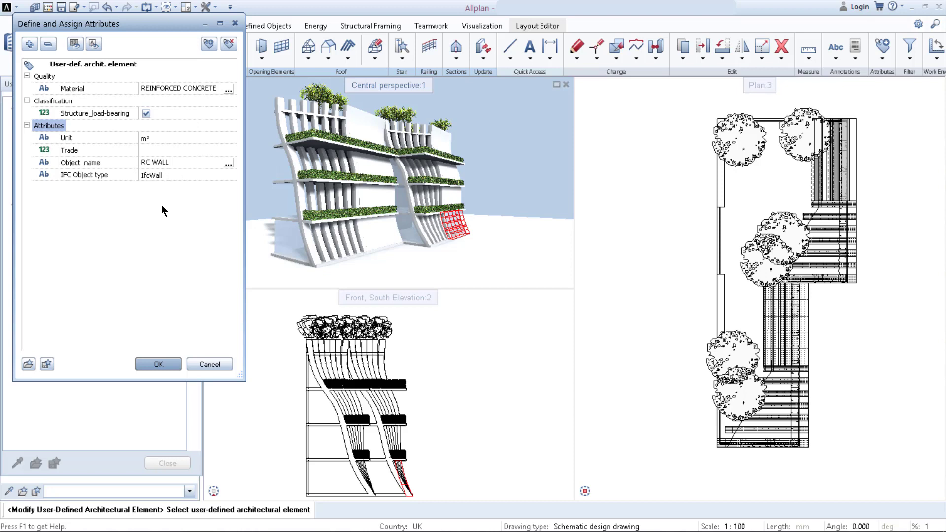
{"action": "left_click", "coordinate": [166, 364]}
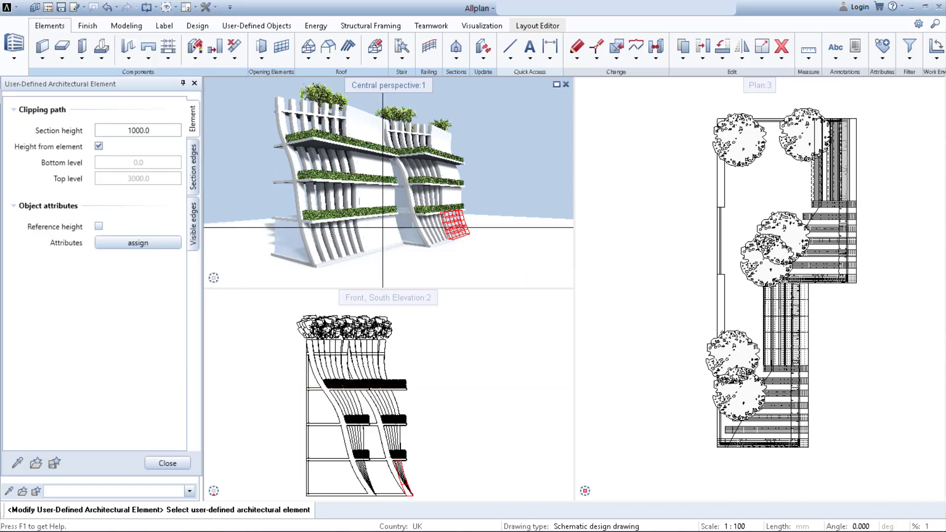
{"action": "left_click", "coordinate": [155, 466]}
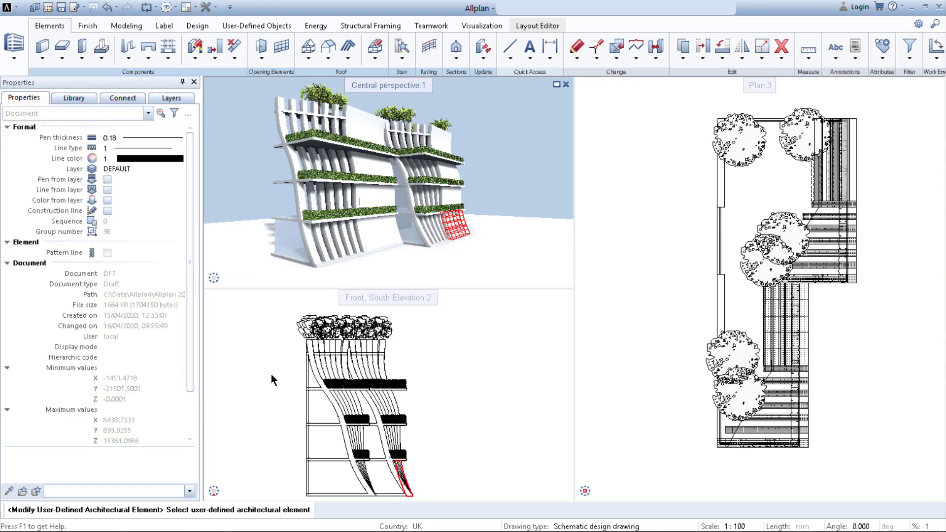
Convert the general 3D wall panel at the base of the front facade section using the 3D to U-D elements mode.
{"action": "left_click", "coordinate": [380, 229]}
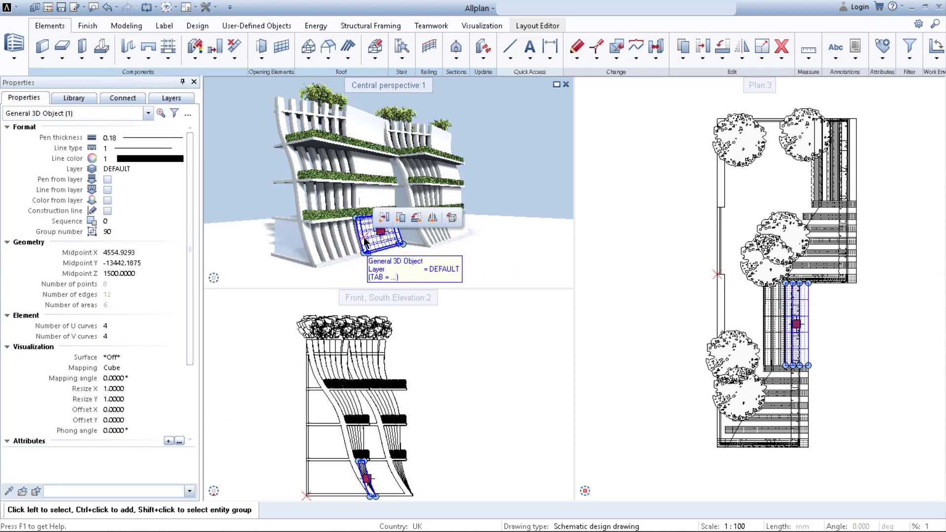
{"action": "left_click", "coordinate": [654, 56]}
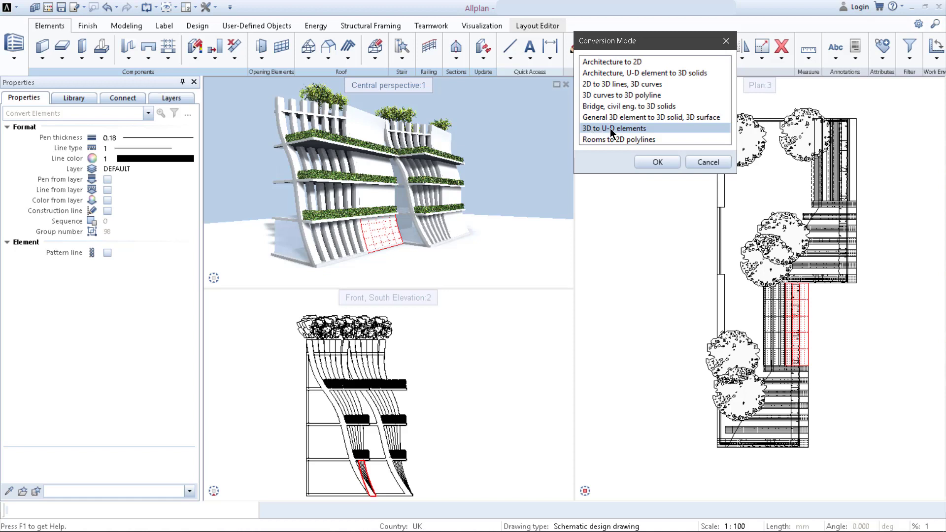
{"action": "left_click", "coordinate": [653, 162]}
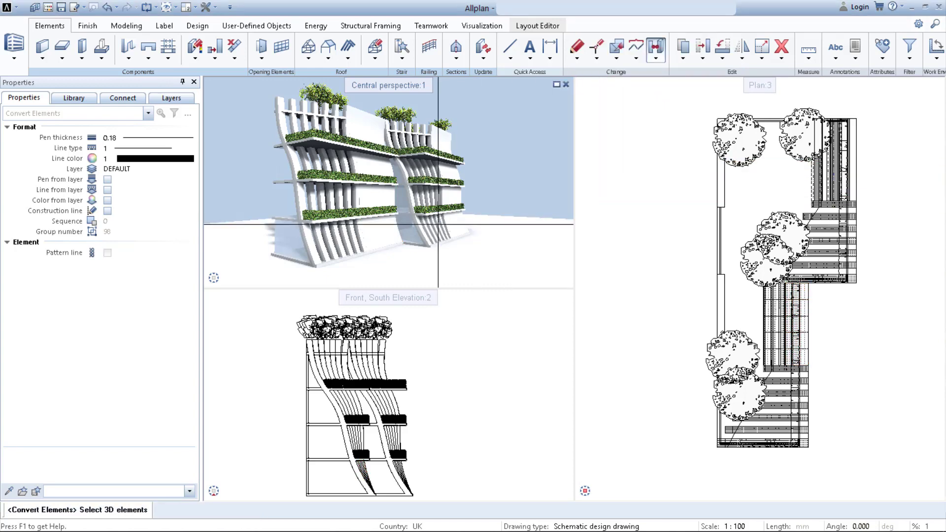
{"action": "left_click", "coordinate": [371, 233]}
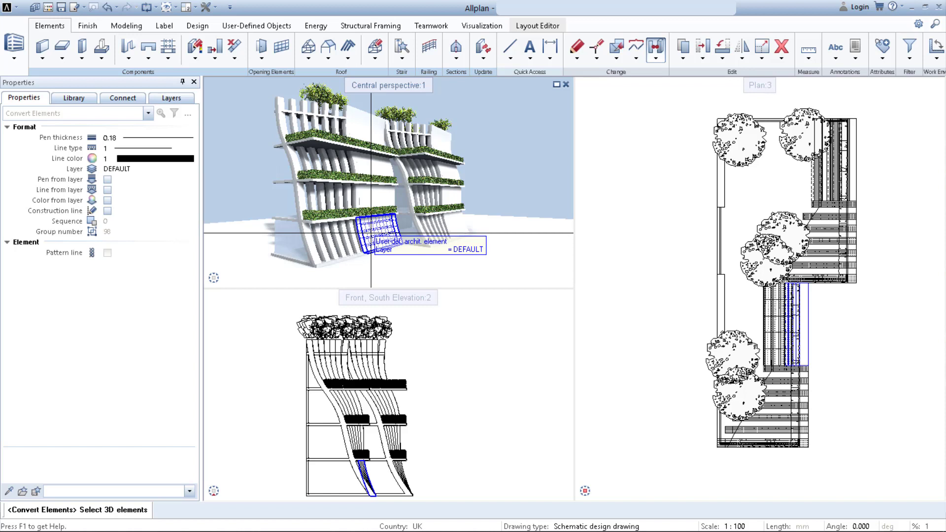
{"action": "left_click", "coordinate": [371, 232]}
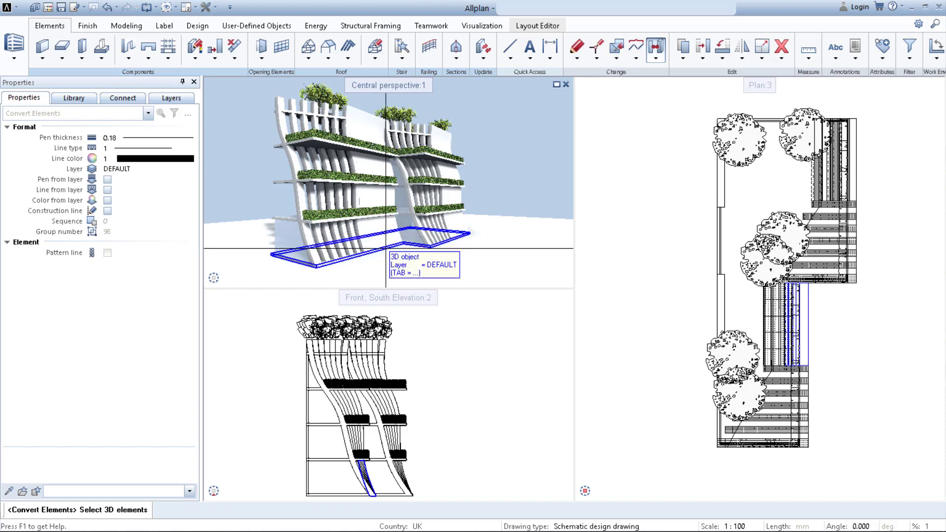
{"action": "key", "text": "Escape"}
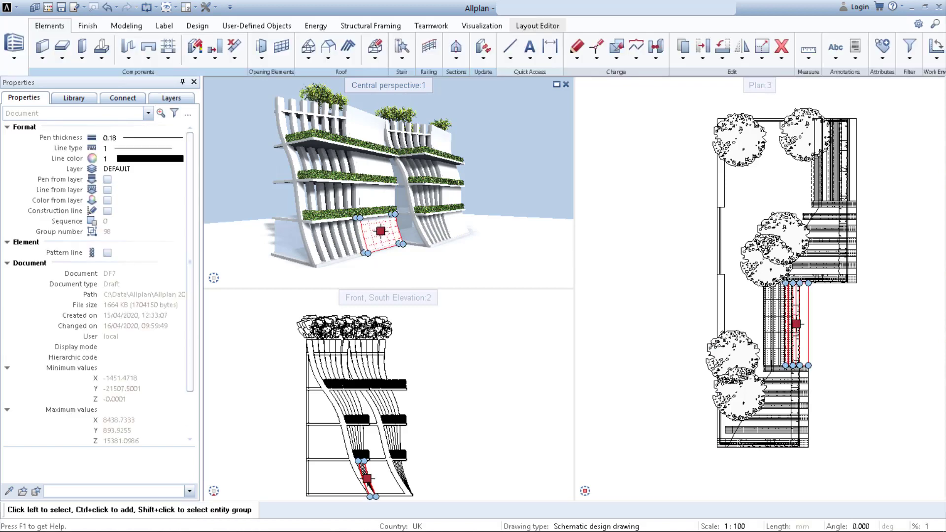
Open the converted wall panel's properties and set the drawing type to Scale definition.
{"action": "left_click", "coordinate": [379, 232]}
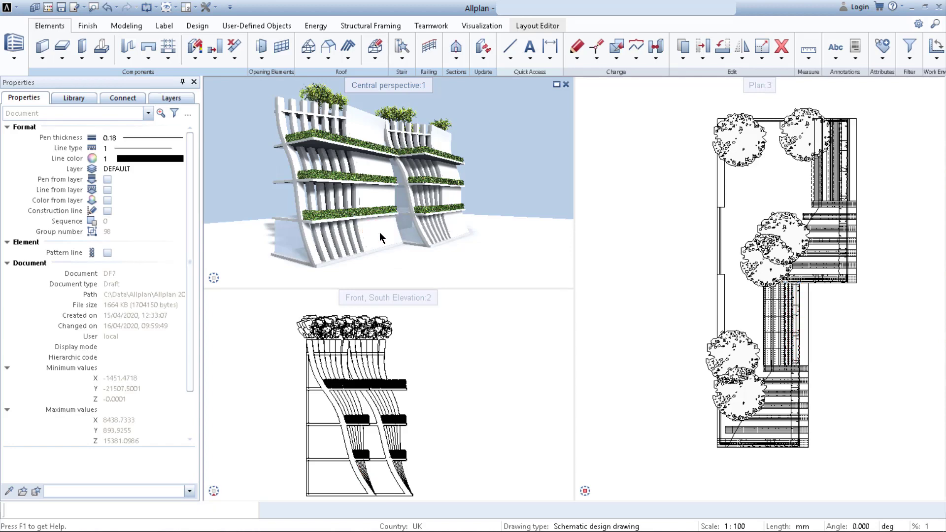
{"action": "double_click", "coordinate": [379, 232]}
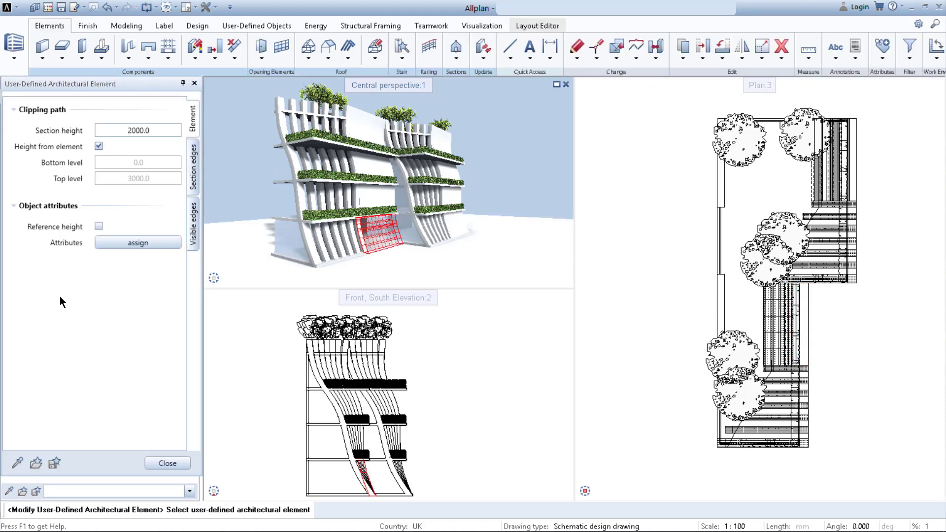
{"action": "scroll", "coordinate": [845, 235], "scroll_direction": "up", "scroll_amount": 6}
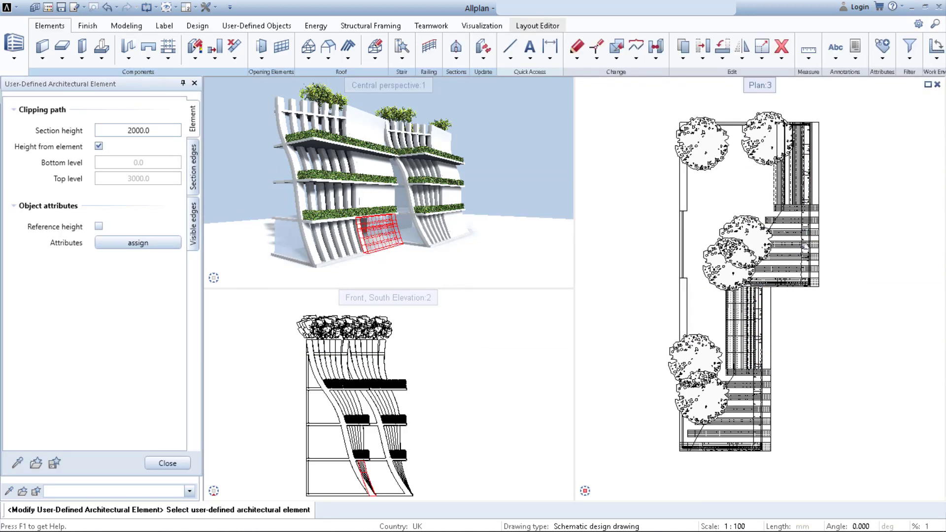
{"action": "middle_click_drag", "start_coordinate": [805, 157], "coordinate": [803, 230]}
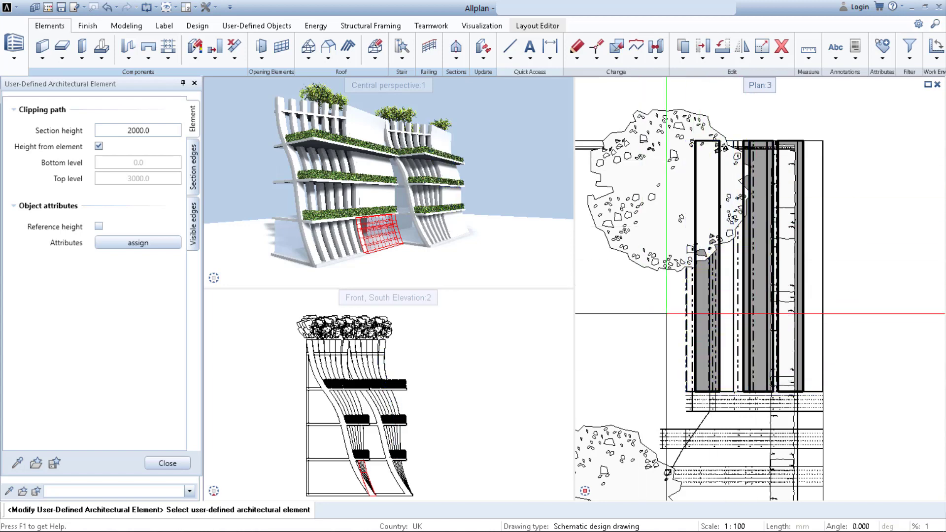
{"action": "left_click", "coordinate": [621, 527]}
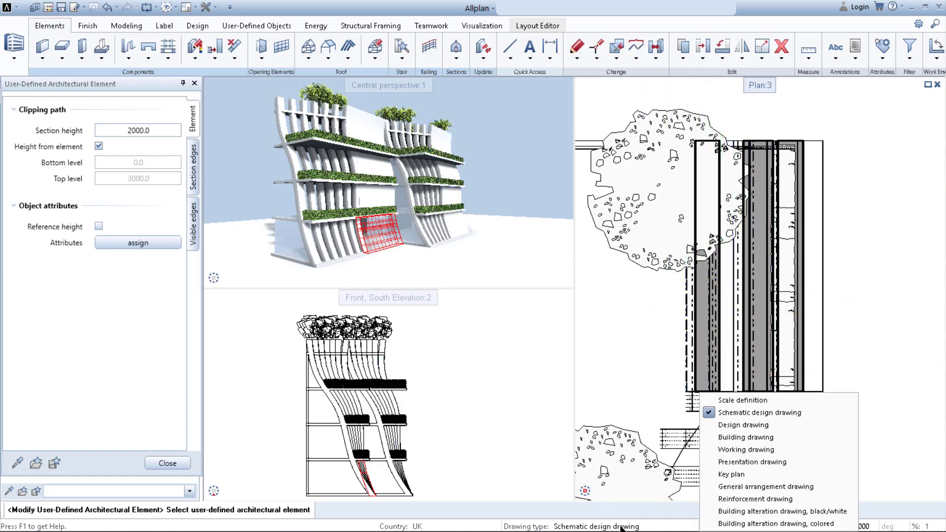
{"action": "left_click", "coordinate": [727, 400]}
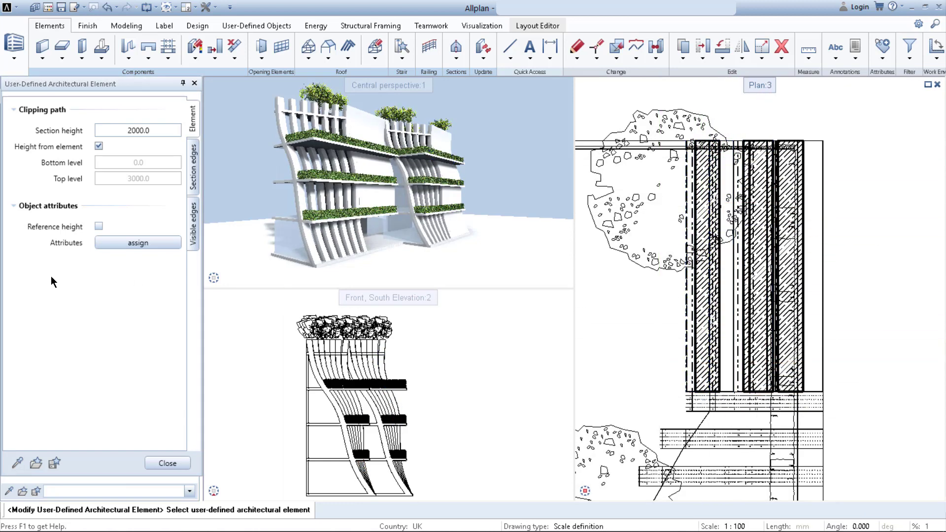
Examine the rear wall element's material, load-bearing and IFC attributes and the option for matching attributes.
{"action": "left_click", "coordinate": [135, 249]}
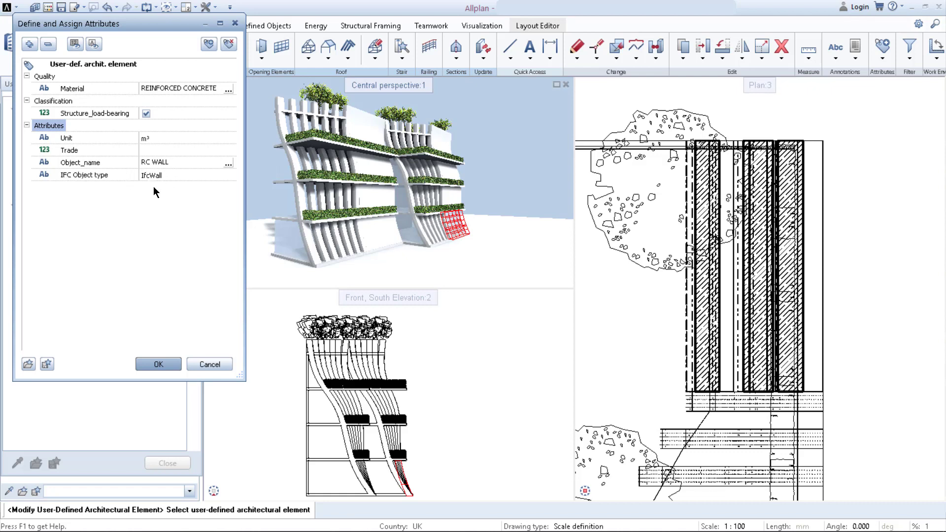
{"action": "left_click", "coordinate": [209, 45]}
{"action": "left_click", "coordinate": [290, 274]}
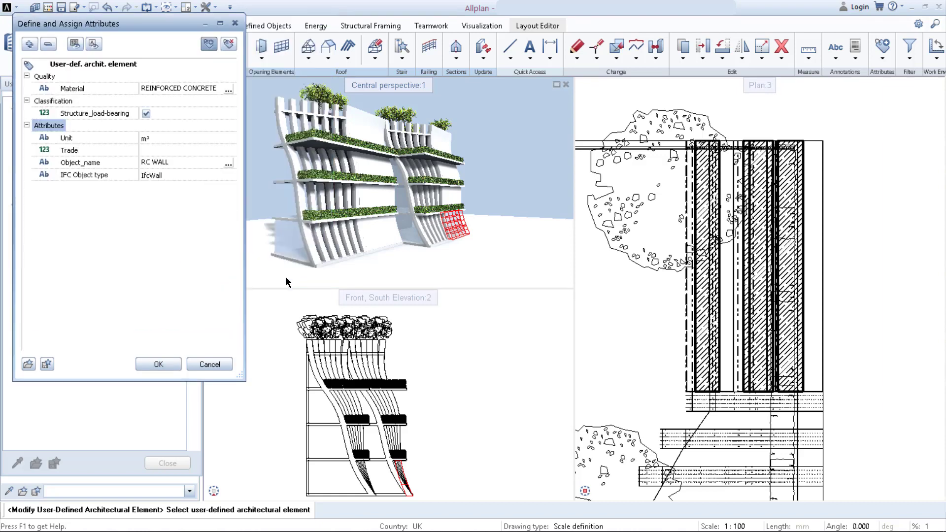
{"action": "left_click", "coordinate": [158, 364]}
{"action": "key", "text": "Escape"}
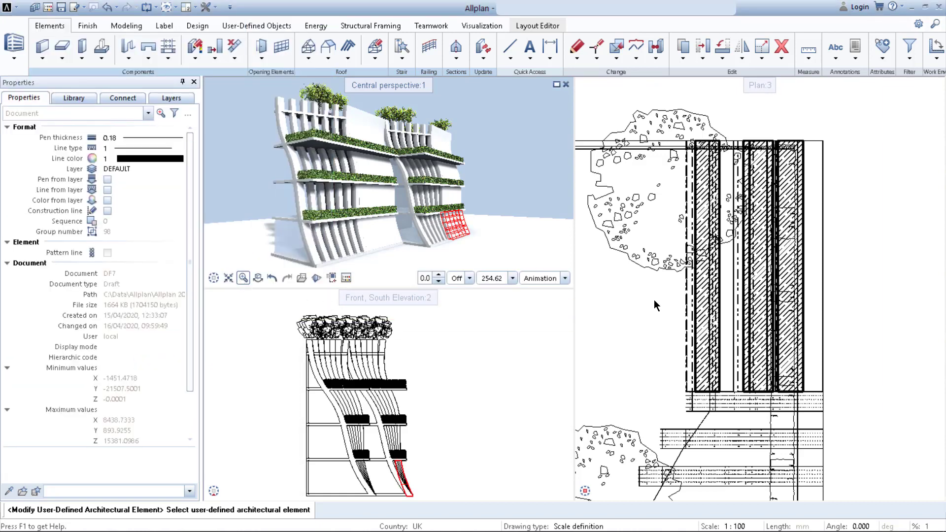
Examine the converted wall panel's representation in plan and its assigned attributes.
{"action": "scroll", "coordinate": [695, 290], "scroll_direction": "down", "scroll_amount": 4}
{"action": "middle_click_drag", "start_coordinate": [704, 298], "coordinate": [709, 156]}
{"action": "scroll", "coordinate": [684, 359], "scroll_direction": "up", "scroll_amount": 3}
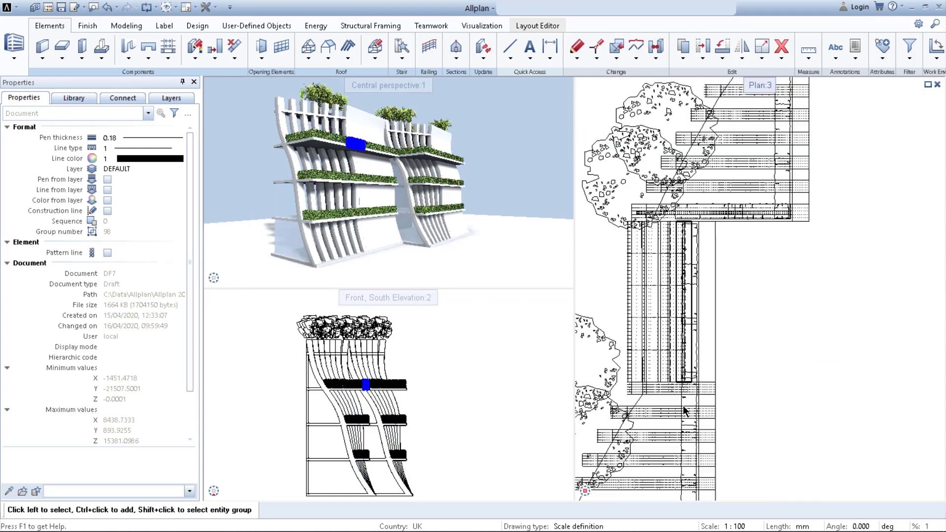
{"action": "middle_click_drag", "start_coordinate": [683, 394], "coordinate": [693, 308]}
{"action": "scroll", "coordinate": [694, 320], "scroll_direction": "up", "scroll_amount": 1}
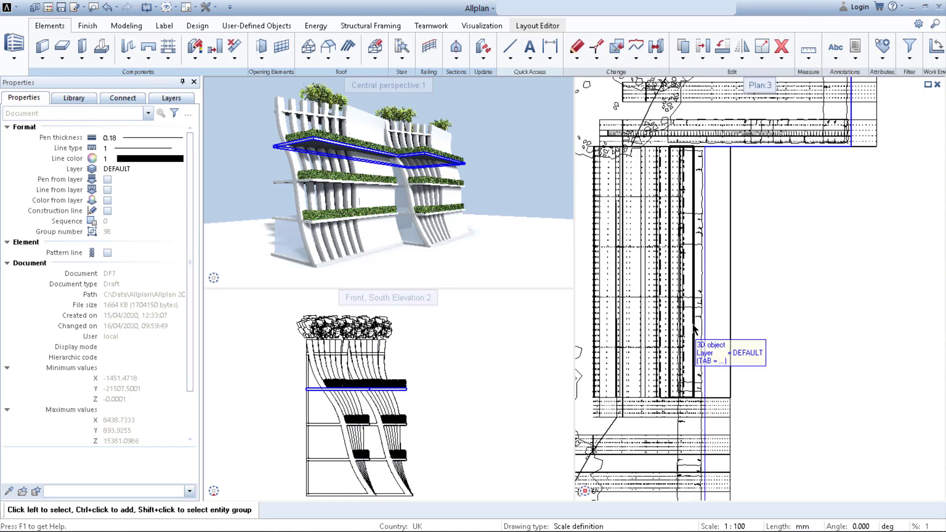
{"action": "double_click", "coordinate": [379, 231]}
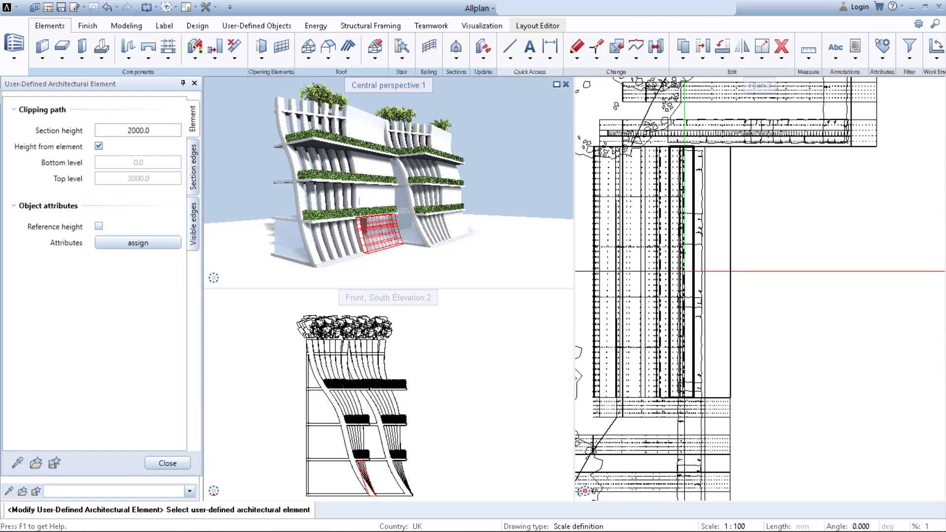
{"action": "left_click", "coordinate": [130, 248]}
{"action": "key", "text": "Escape"}
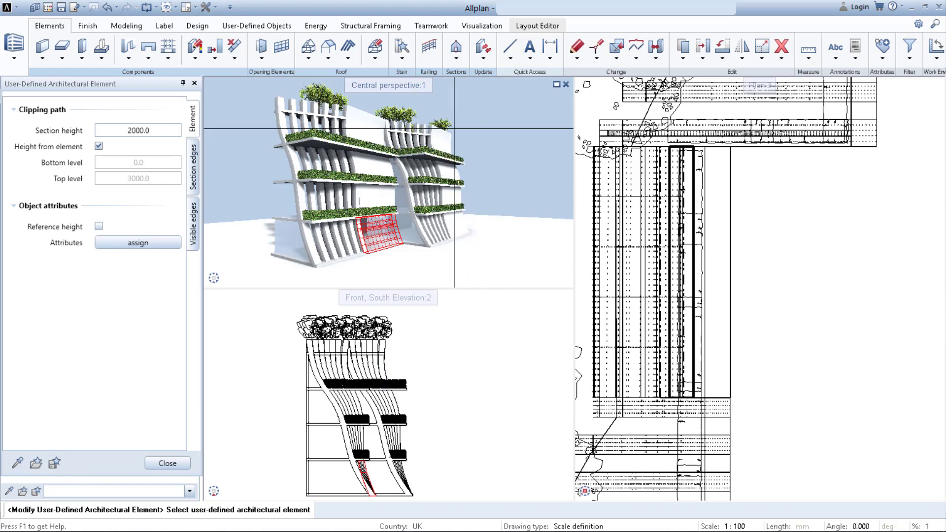
Match the converted panel's settings to those of the rear wall element and check its section and visible edge settings.
{"action": "left_click", "coordinate": [17, 464]}
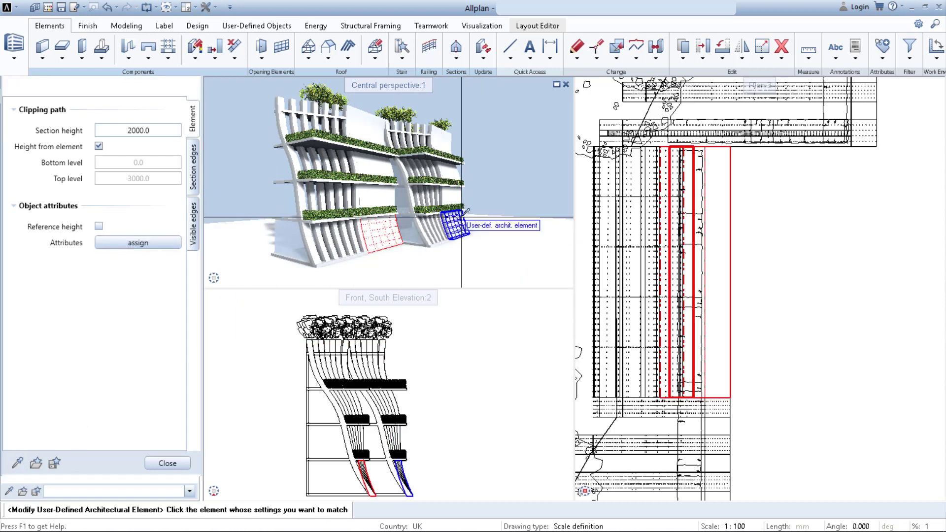
{"action": "left_click", "coordinate": [458, 218]}
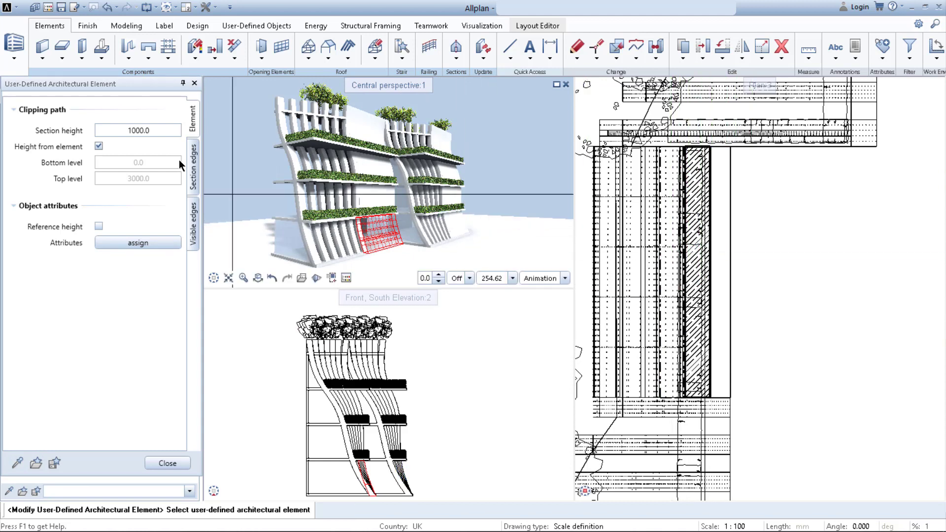
{"action": "left_click", "coordinate": [196, 170]}
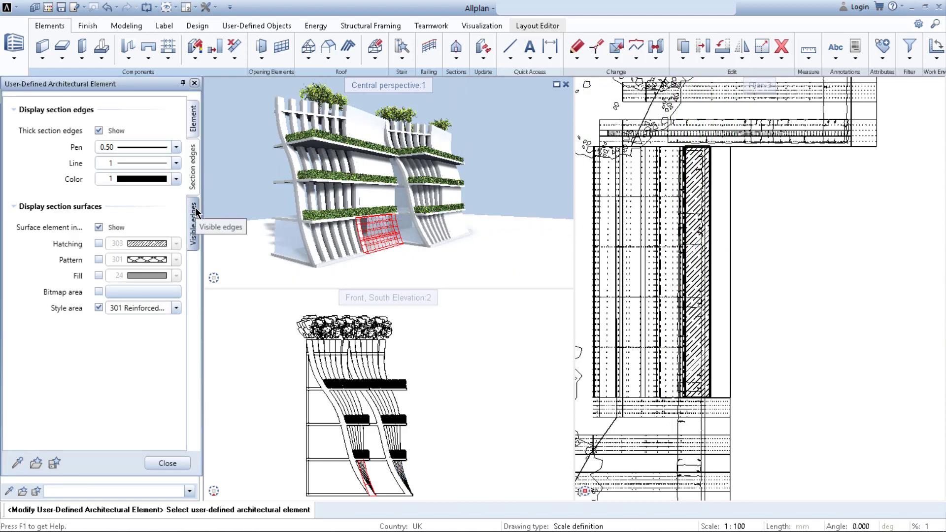
{"action": "left_click", "coordinate": [193, 224]}
{"action": "left_click", "coordinate": [192, 125]}
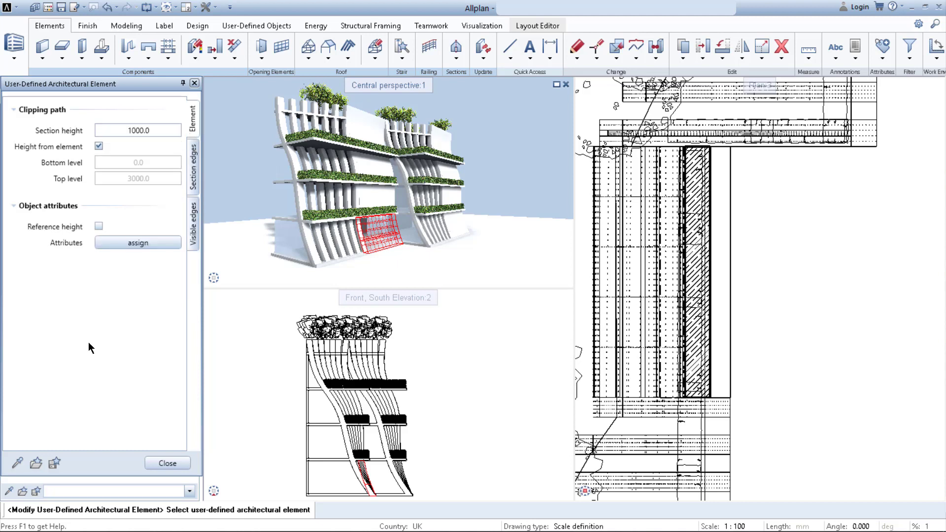
Load the TUTORIAL_WALL_TEST attribute favorite for the converted panel, replacing its existing attributes.
{"action": "left_click", "coordinate": [149, 243]}
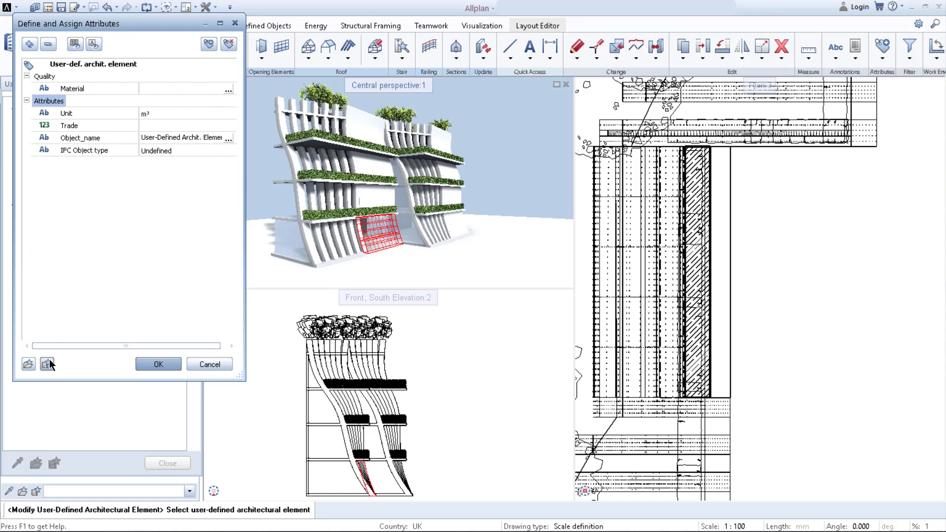
{"action": "left_click", "coordinate": [29, 364]}
{"action": "left_click", "coordinate": [400, 198]}
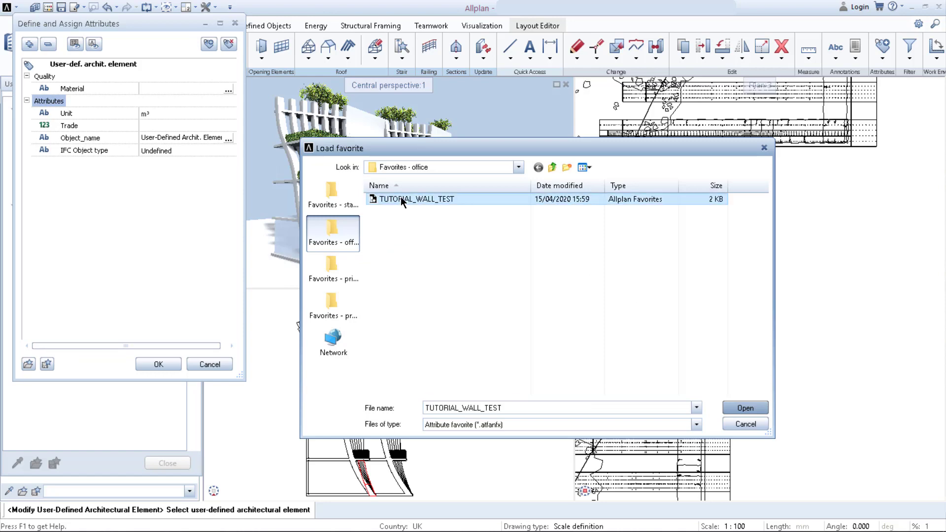
{"action": "left_click", "coordinate": [739, 408]}
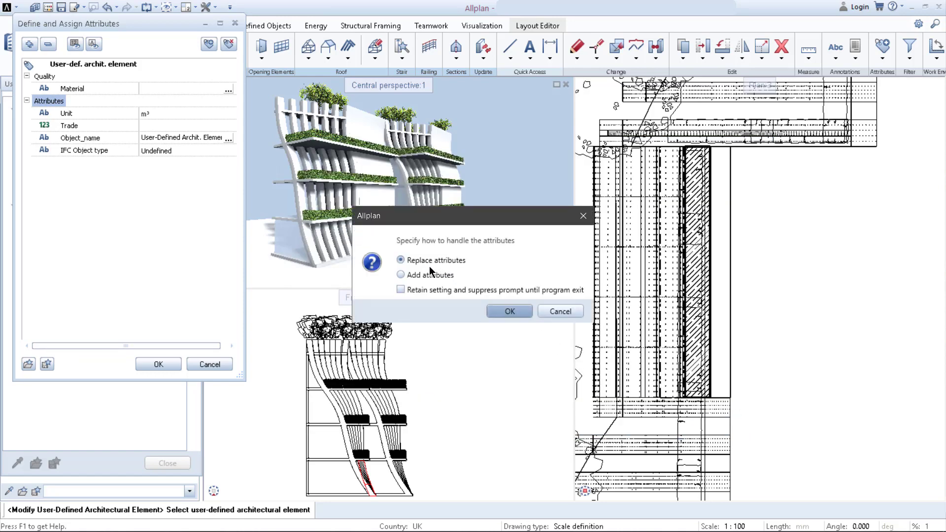
{"action": "left_click", "coordinate": [508, 312]}
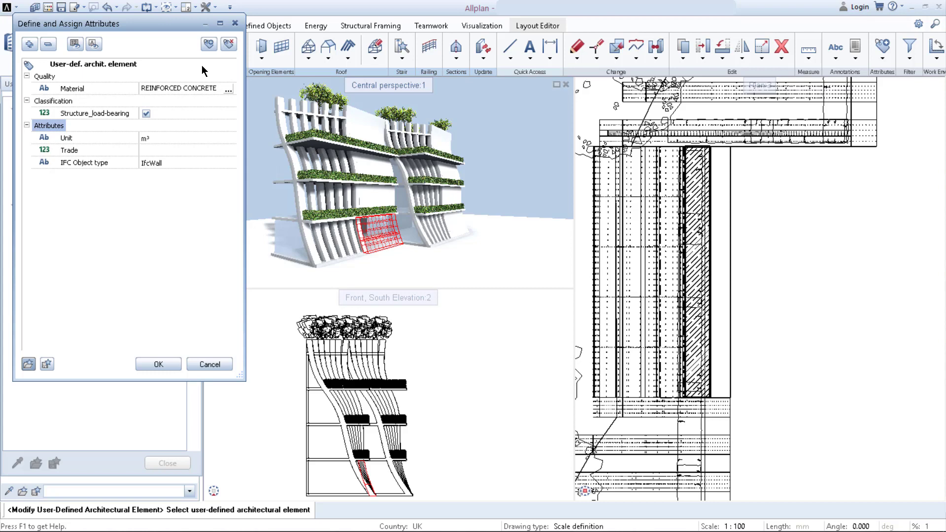
Apply the loaded attributes to the ground-floor panel and finish modifying the element.
{"action": "left_click", "coordinate": [158, 364]}
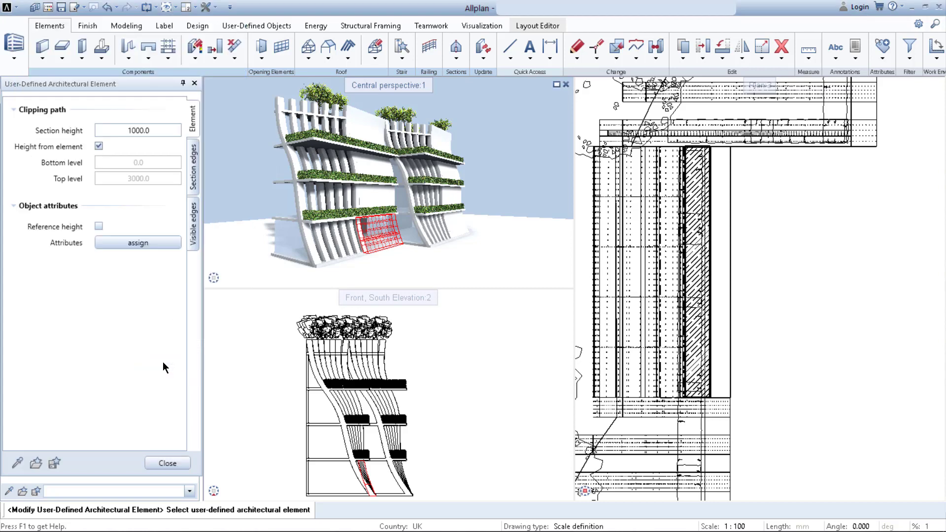
{"action": "left_click", "coordinate": [167, 463]}
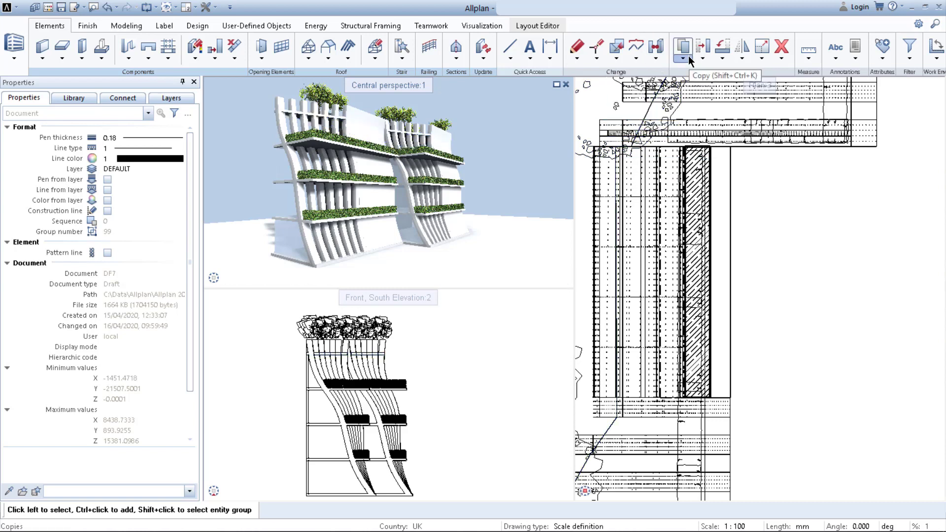
Convert the 3D wall panel directly above the first one using the 3D to U-D elements conversion mode.
{"action": "left_click", "coordinate": [655, 49]}
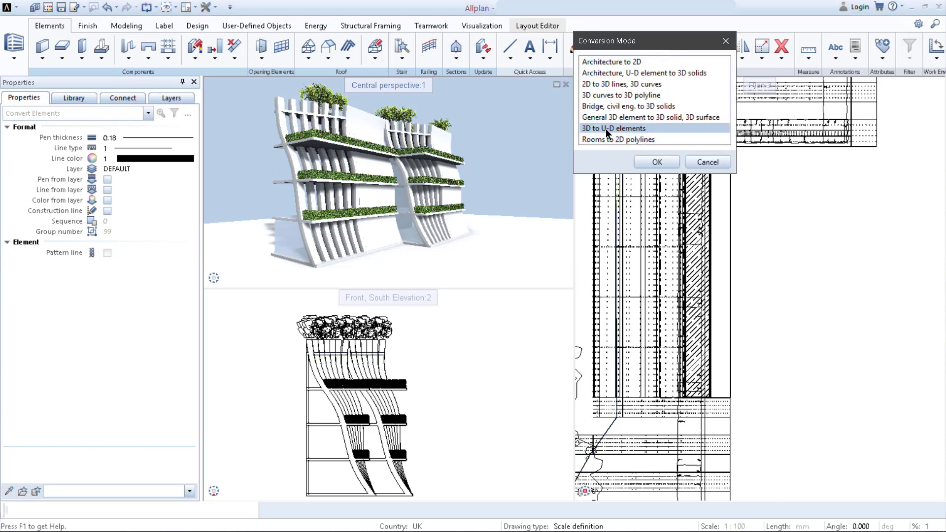
{"action": "left_click", "coordinate": [650, 163]}
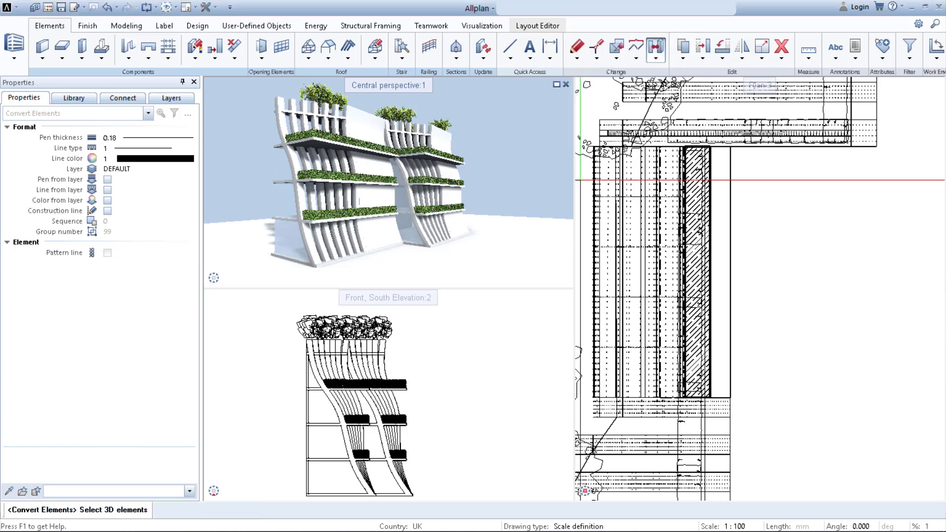
{"action": "left_click", "coordinate": [378, 195]}
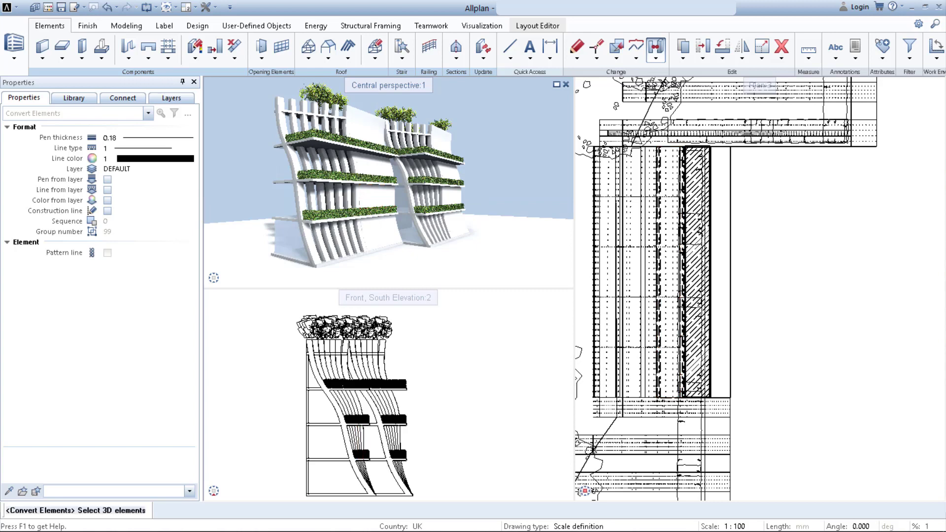
{"action": "key", "text": "Escape"}
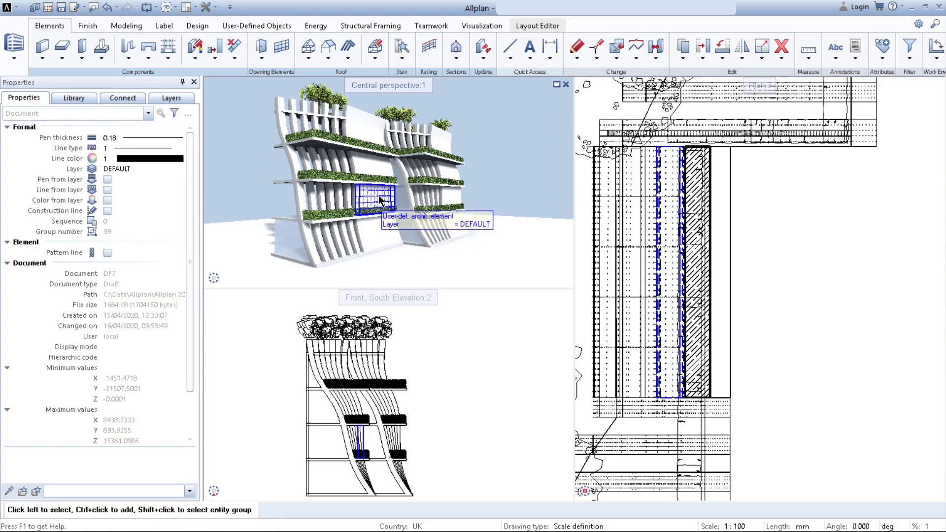
Edit the newly converted upper panel and set its section height to 4200 mm.
{"action": "double_click", "coordinate": [378, 196]}
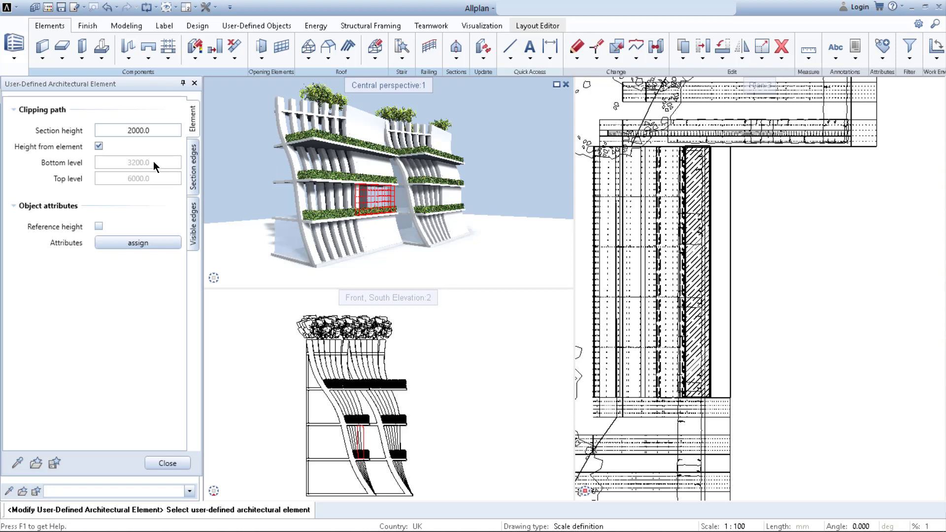
{"action": "left_click", "coordinate": [156, 128]}
{"action": "type", "text": "4200"}
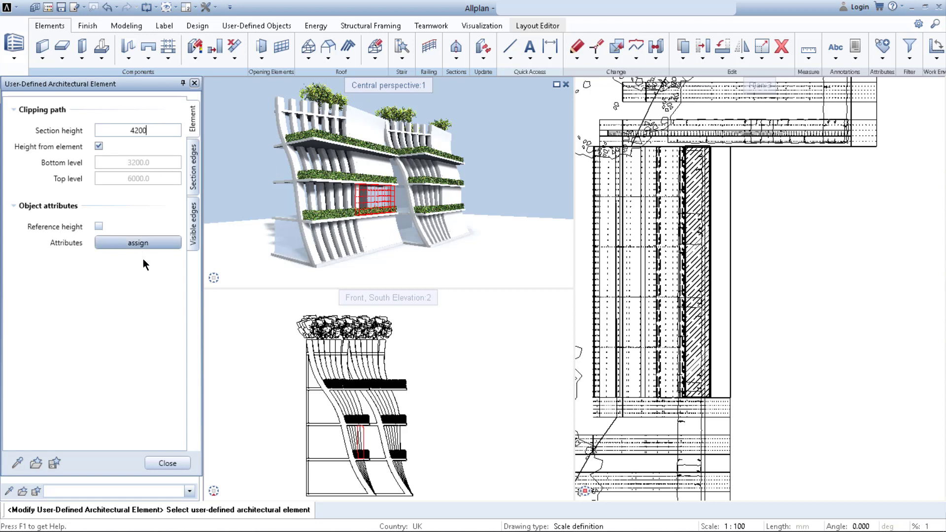
{"action": "key", "text": "Return"}
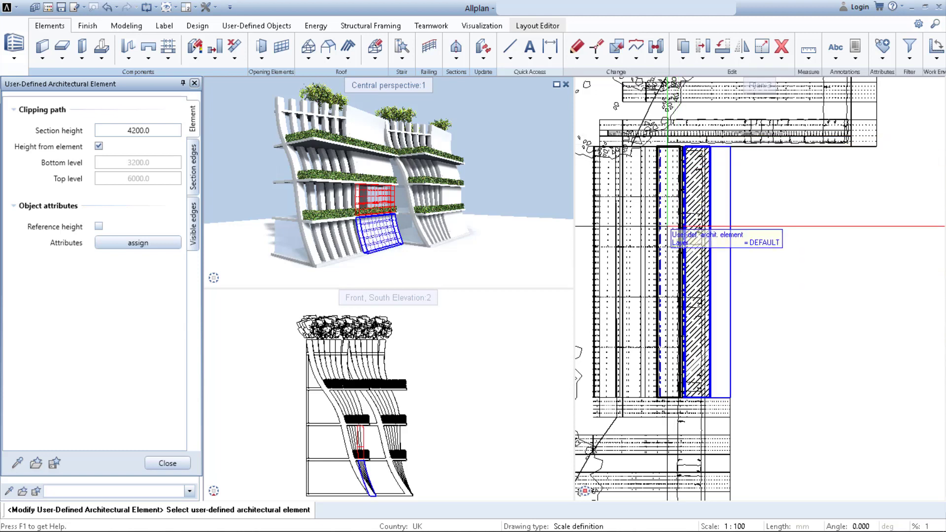
Set the pen thickness of the upper panel's thick section edges to 0.70.
{"action": "left_click", "coordinate": [191, 179]}
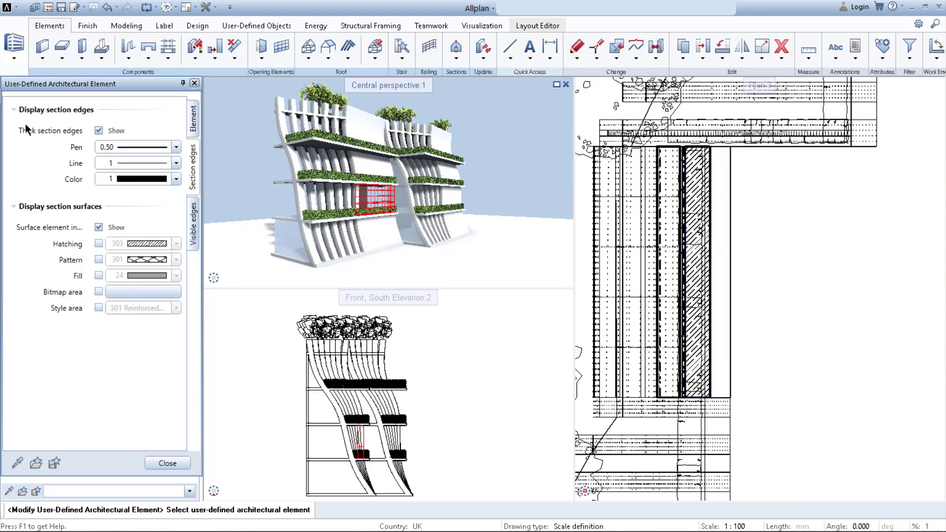
{"action": "left_click", "coordinate": [176, 148]}
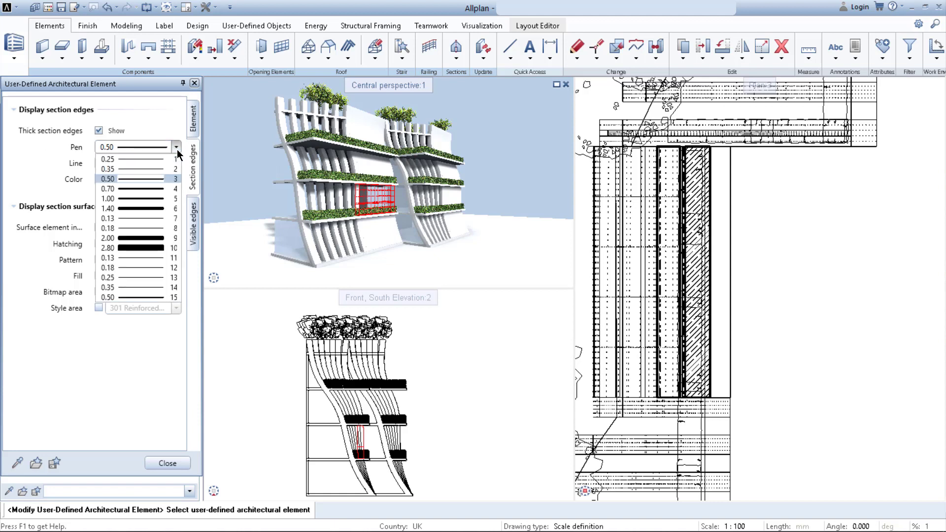
{"action": "left_click", "coordinate": [155, 189]}
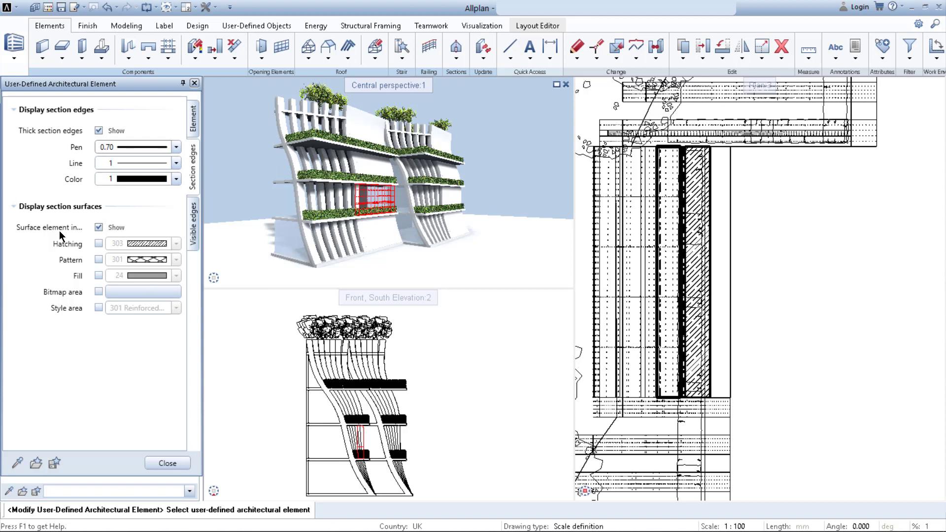
Try hatching 303 as the upper panel's section surface and browse the available hatching styles.
{"action": "left_click", "coordinate": [100, 243]}
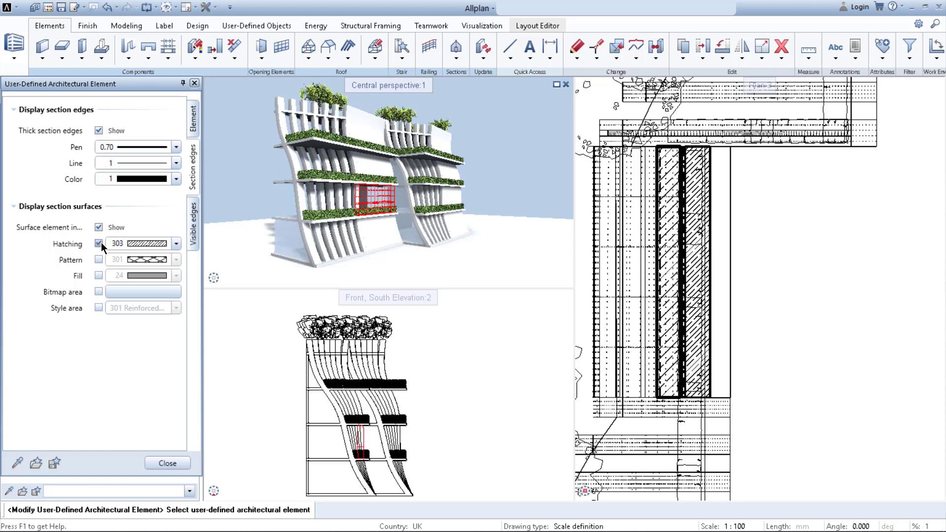
{"action": "left_click", "coordinate": [176, 243]}
{"action": "scroll", "coordinate": [187, 409], "scroll_direction": "down", "scroll_amount": 1}
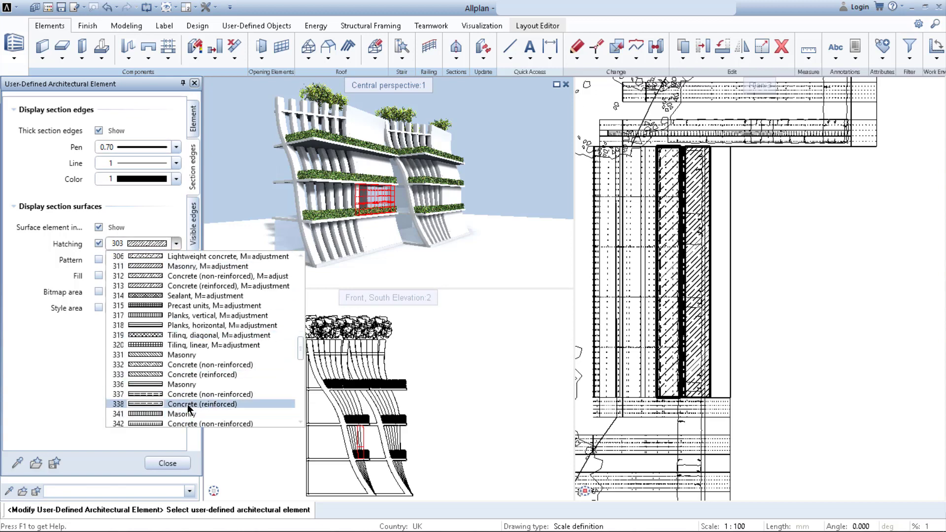
{"action": "left_click", "coordinate": [177, 242]}
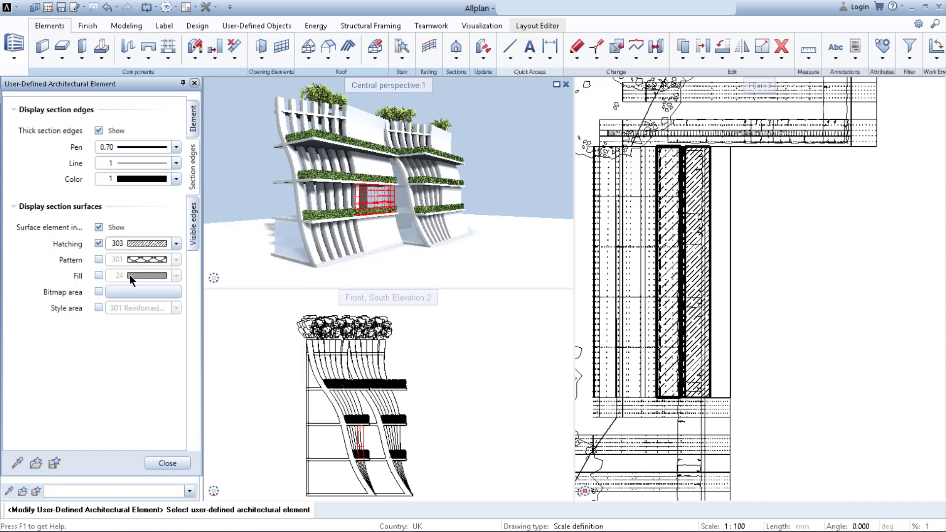
Display the upper panel's section surface with style area 301 and set the drawing type to Schematic design drawing.
{"action": "left_click", "coordinate": [99, 308]}
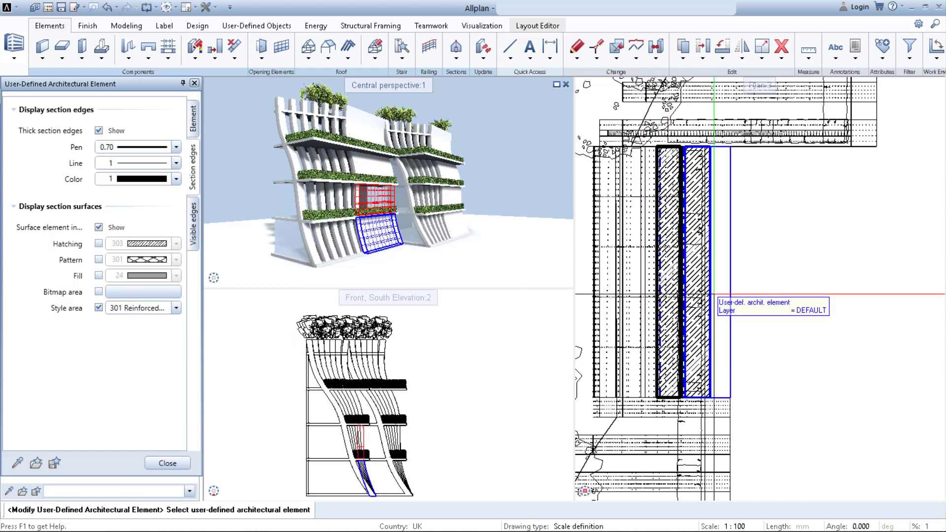
{"action": "left_click", "coordinate": [594, 526]}
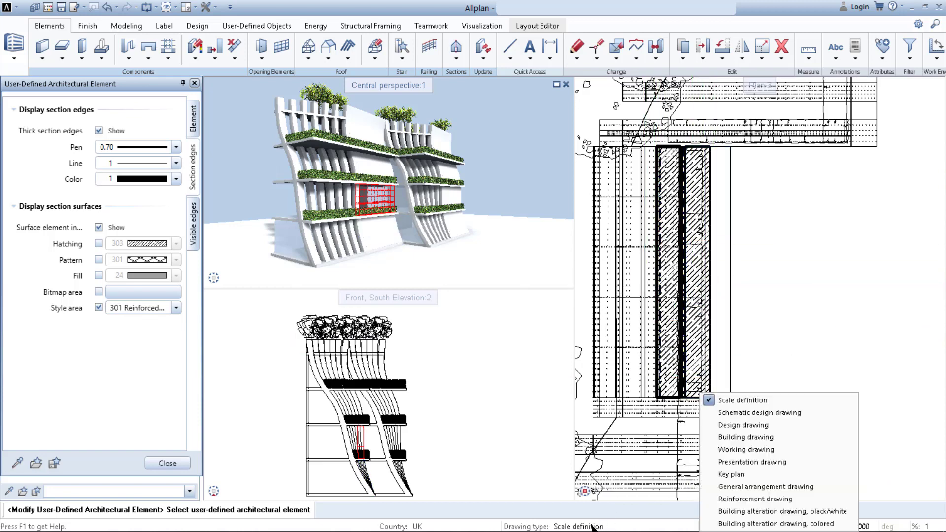
{"action": "left_click", "coordinate": [728, 415]}
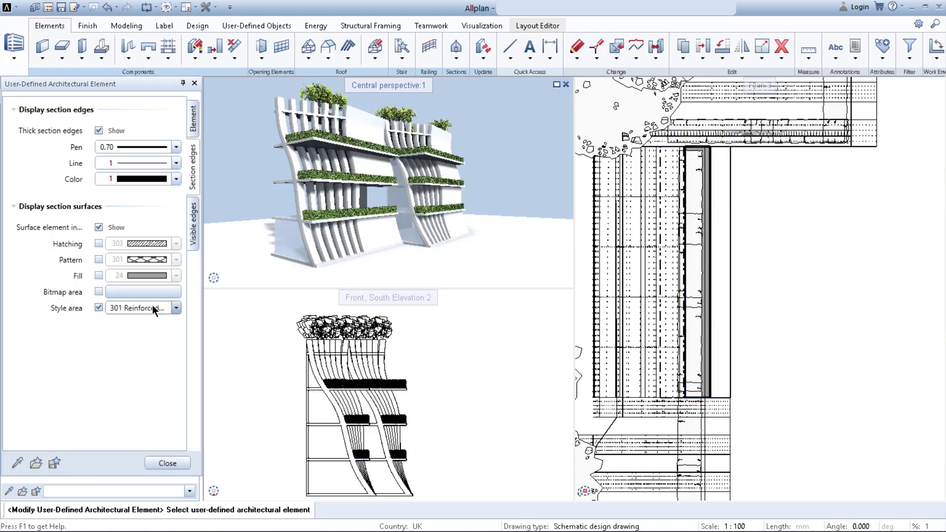
Turn off the display of hidden edges below the section for the upper panel.
{"action": "left_click", "coordinate": [193, 224]}
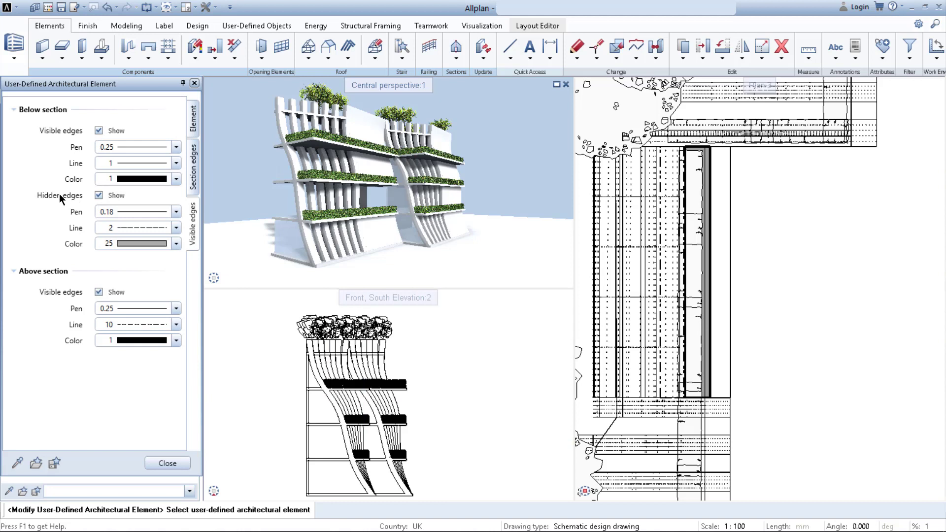
{"action": "left_click", "coordinate": [99, 195]}
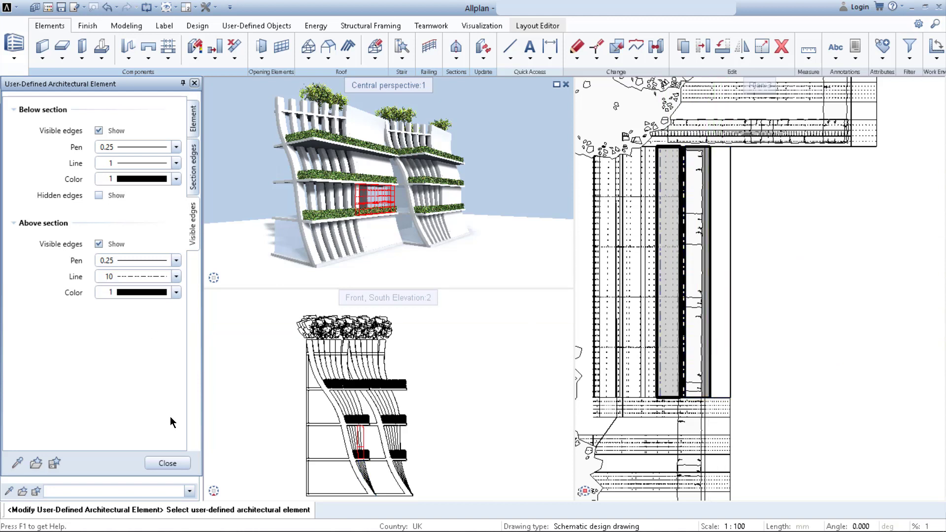
Examine the upper panel's clipping path settings and its appearance in the plan and perspective views.
{"action": "left_click", "coordinate": [191, 127]}
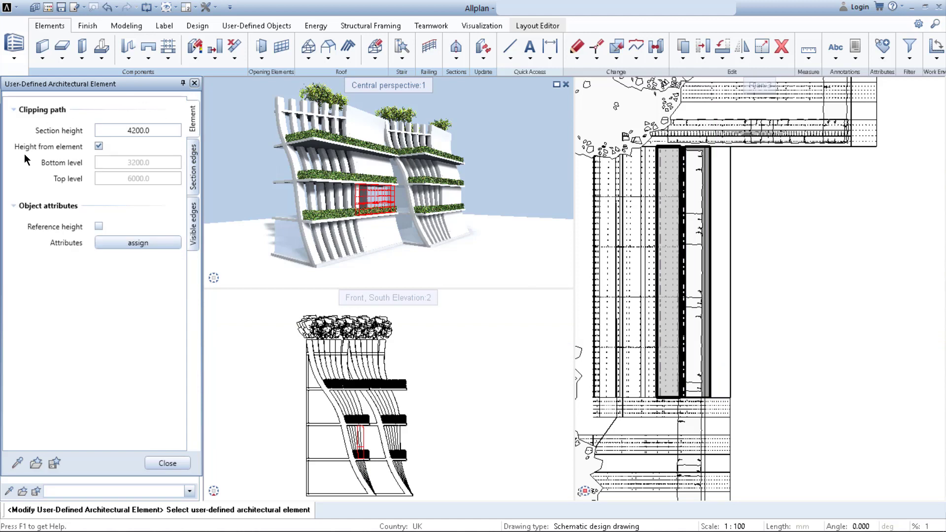
{"action": "scroll", "coordinate": [676, 283], "scroll_direction": "down", "scroll_amount": 1}
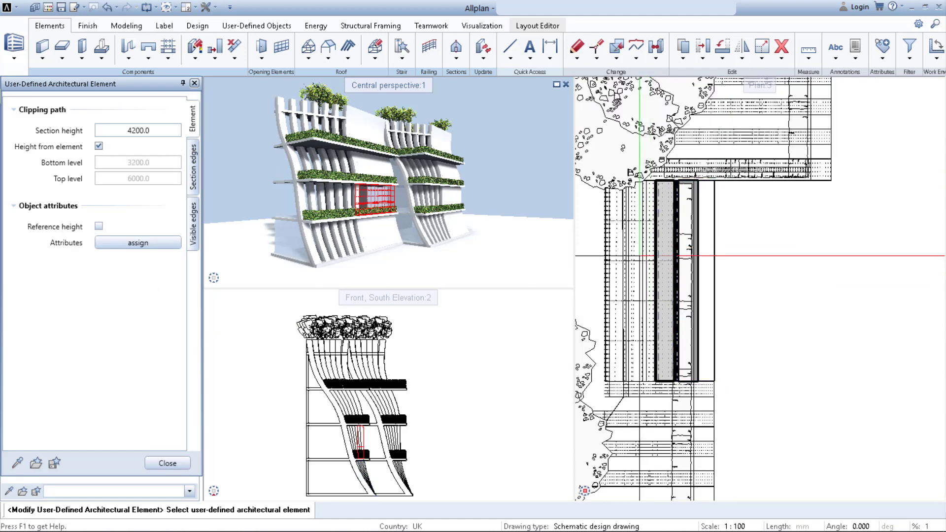
{"action": "scroll", "coordinate": [386, 207], "scroll_direction": "up", "scroll_amount": 5}
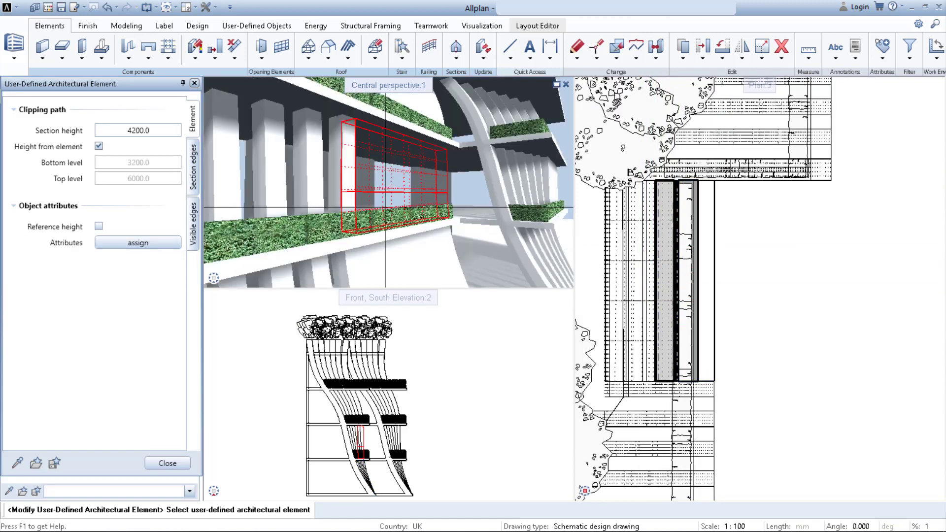
{"action": "scroll", "coordinate": [385, 207], "scroll_direction": "down", "scroll_amount": 4}
{"action": "scroll", "coordinate": [388, 227], "scroll_direction": "up", "scroll_amount": 4}
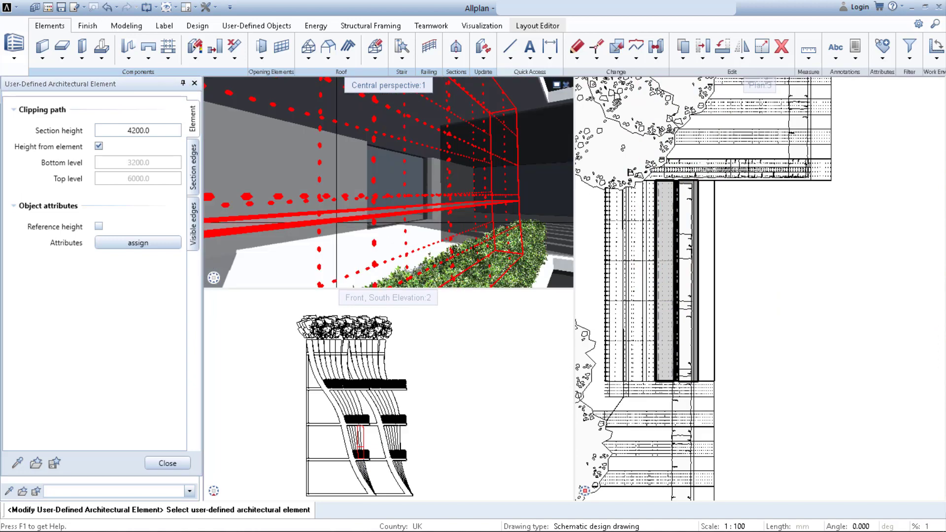
{"action": "scroll", "coordinate": [340, 225], "scroll_direction": "down", "scroll_amount": 4}
{"action": "left_click", "coordinate": [258, 279]}
{"action": "left_click_drag", "start_coordinate": [323, 170], "coordinate": [339, 227]}
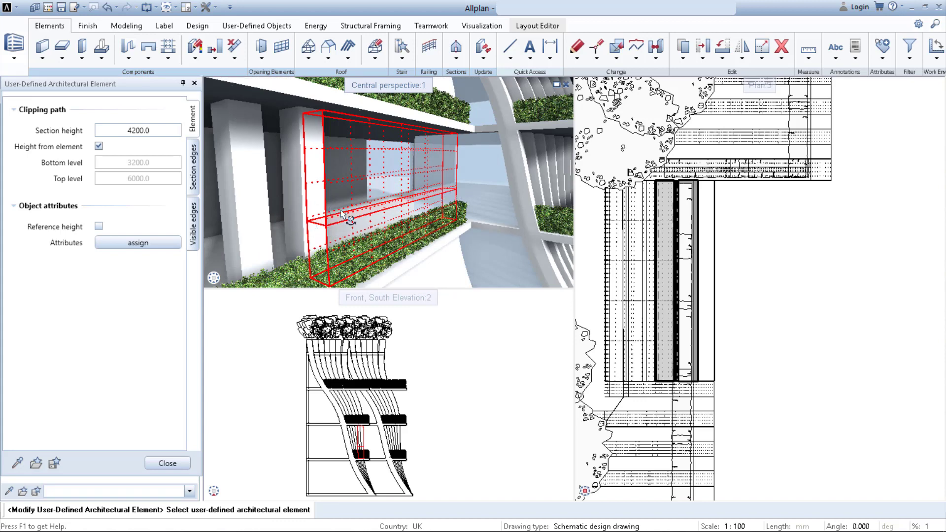
{"action": "right_click_drag", "start_coordinate": [461, 151], "coordinate": [446, 295]}
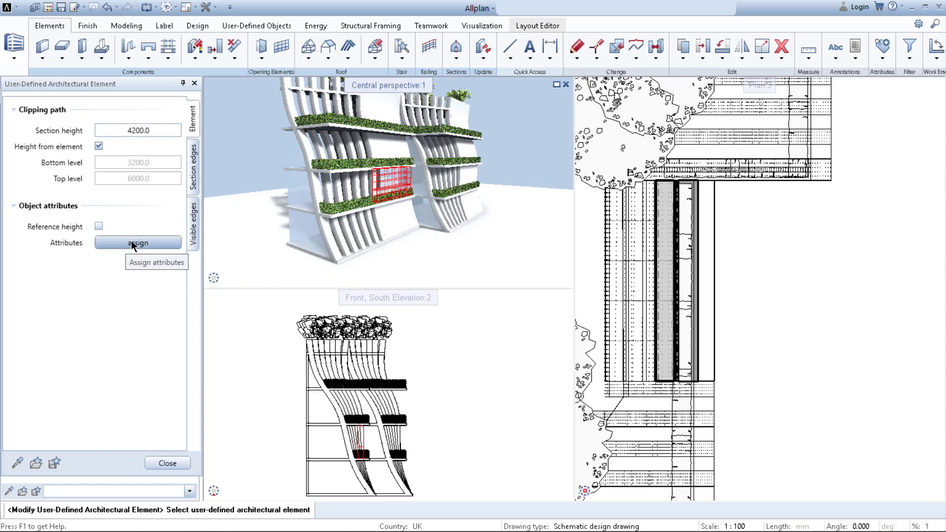
Open the upper panel's attributes and set its material to REINFORCED CONCRETE.
{"action": "left_click", "coordinate": [130, 243]}
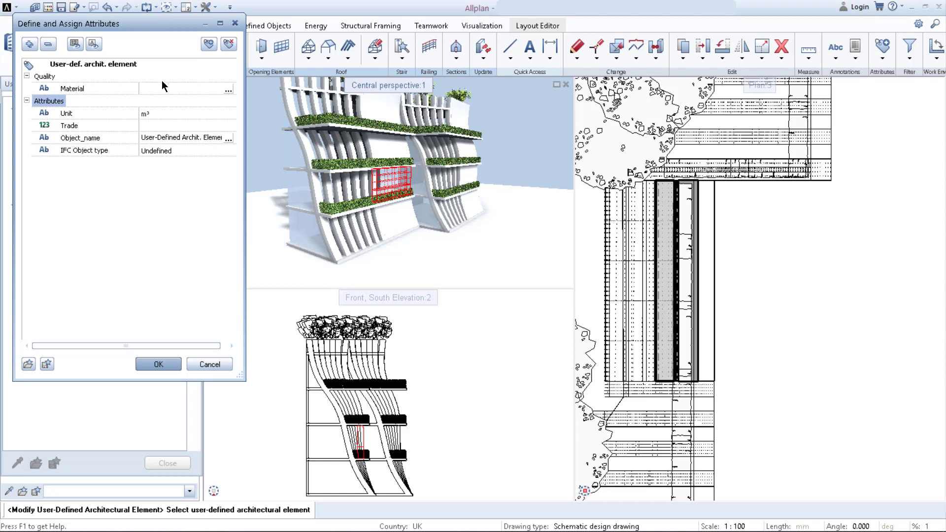
{"action": "left_click", "coordinate": [228, 90]}
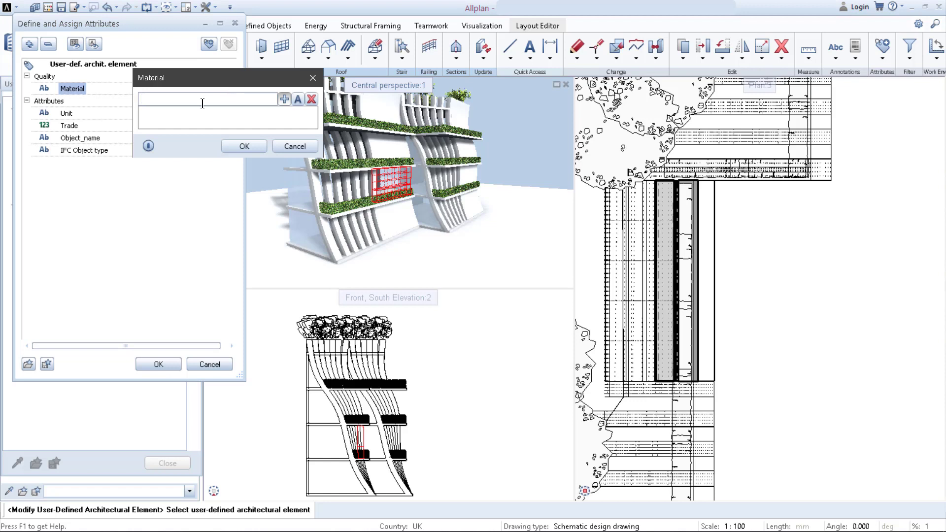
{"action": "type", "text": "REINFORCED CONCRETED"}
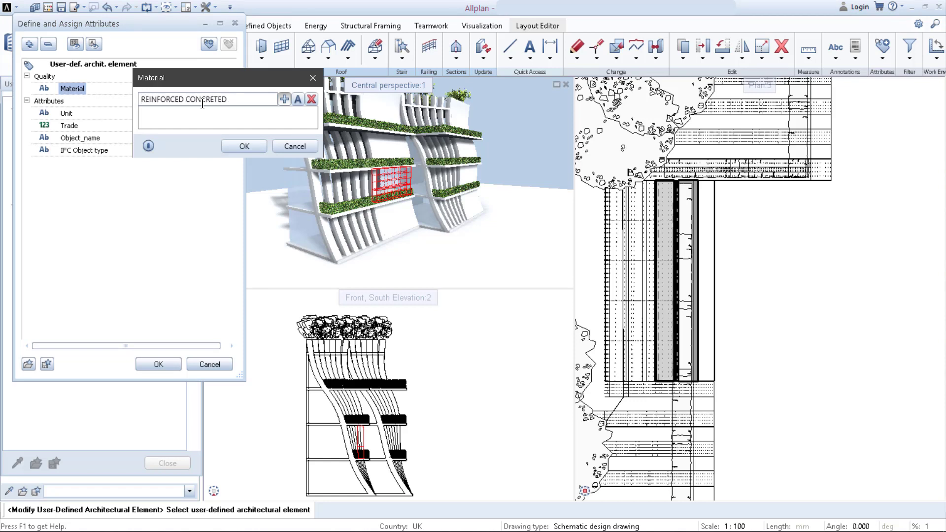
{"action": "key", "text": "BackSpace"}
{"action": "left_click", "coordinate": [245, 146]}
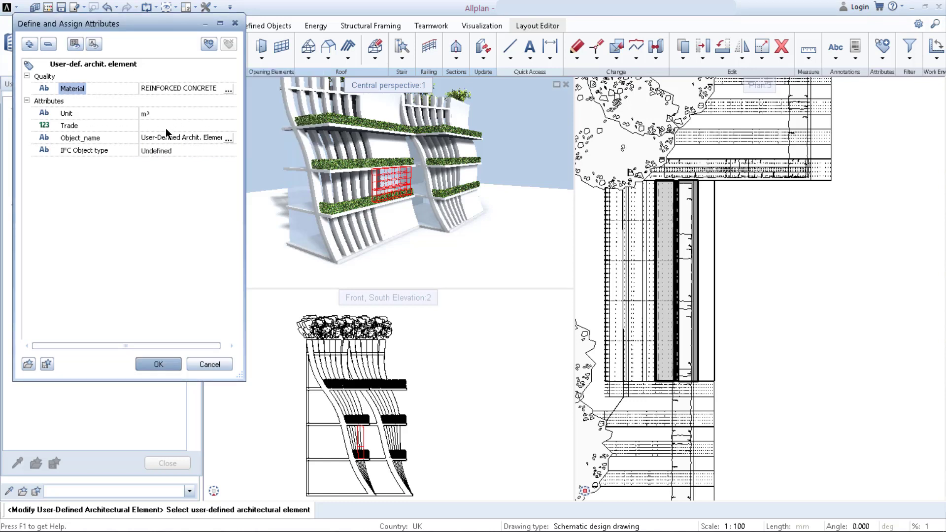
Set the upper panel's Trade attribute to Concreting work.
{"action": "left_click", "coordinate": [166, 126]}
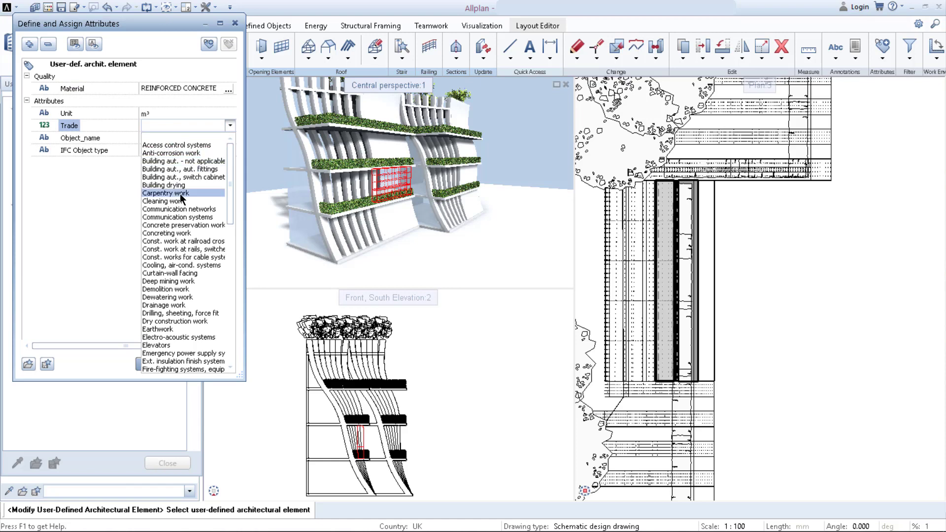
{"action": "scroll", "coordinate": [181, 197], "scroll_direction": "down", "scroll_amount": 15}
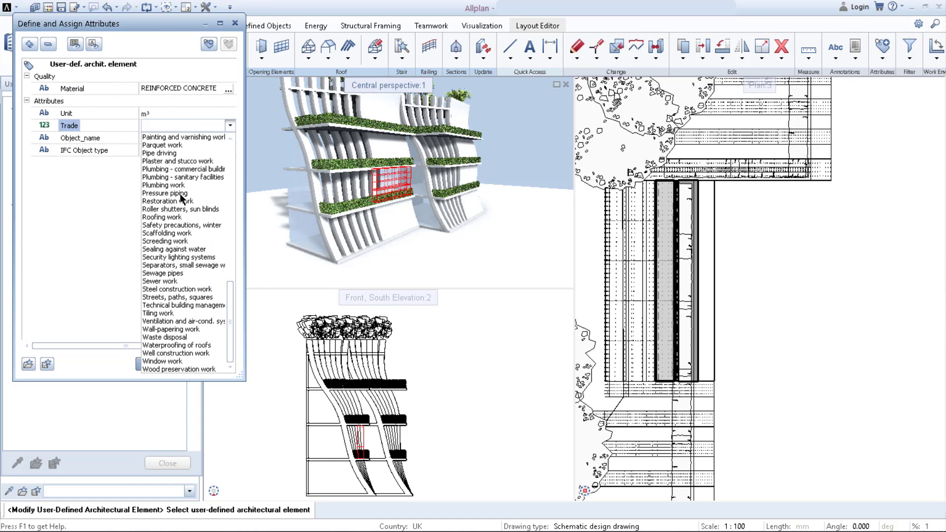
{"action": "scroll", "coordinate": [180, 198], "scroll_direction": "up", "scroll_amount": 10}
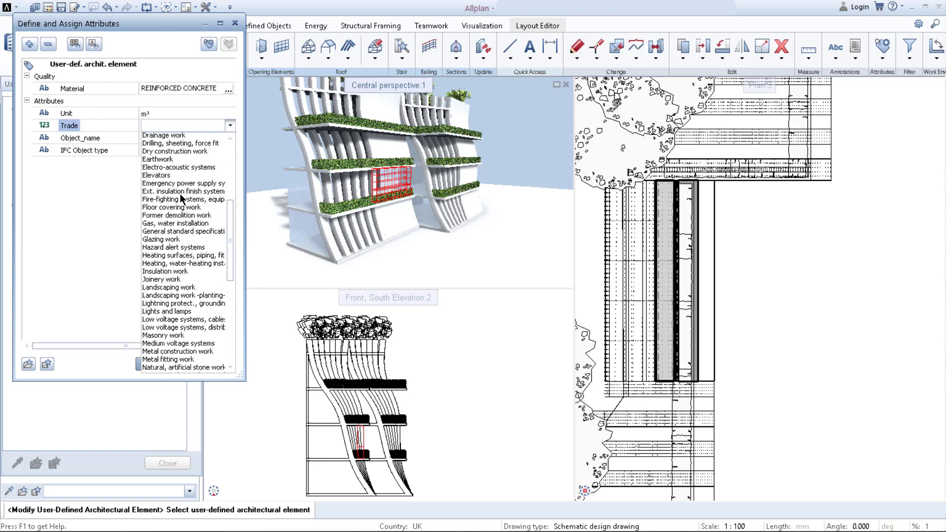
{"action": "scroll", "coordinate": [180, 198], "scroll_direction": "up", "scroll_amount": 7}
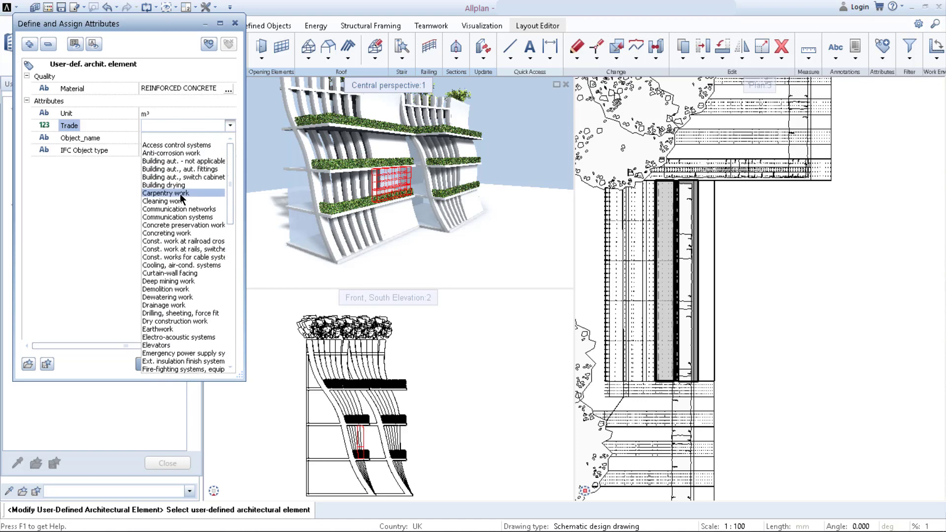
{"action": "left_click", "coordinate": [175, 233]}
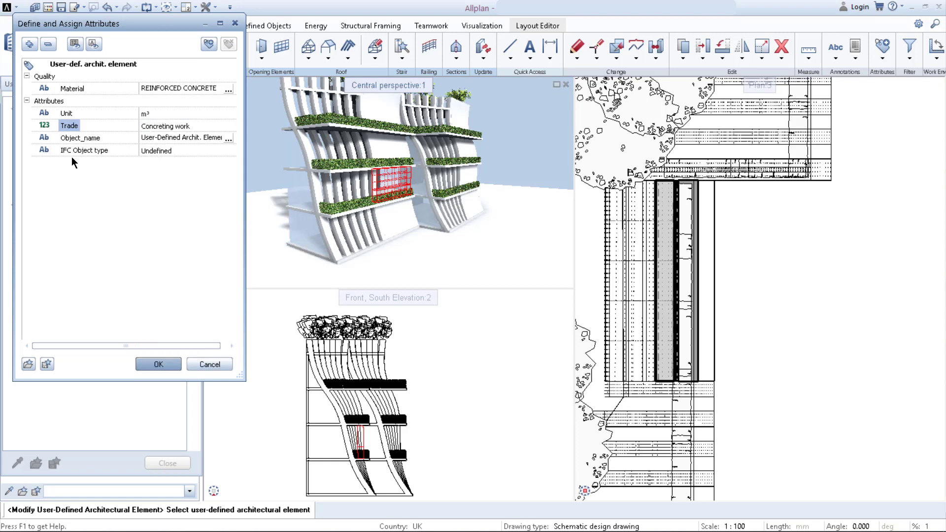
Set the upper panel's IFC Object type to IfcWall and its object name to RC WALL.
{"action": "left_click", "coordinate": [166, 153]}
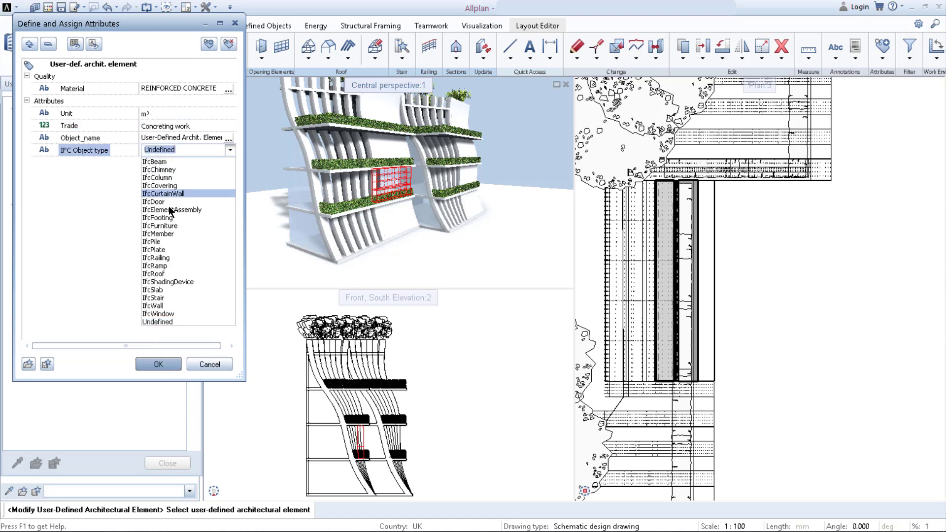
{"action": "left_click", "coordinate": [165, 306]}
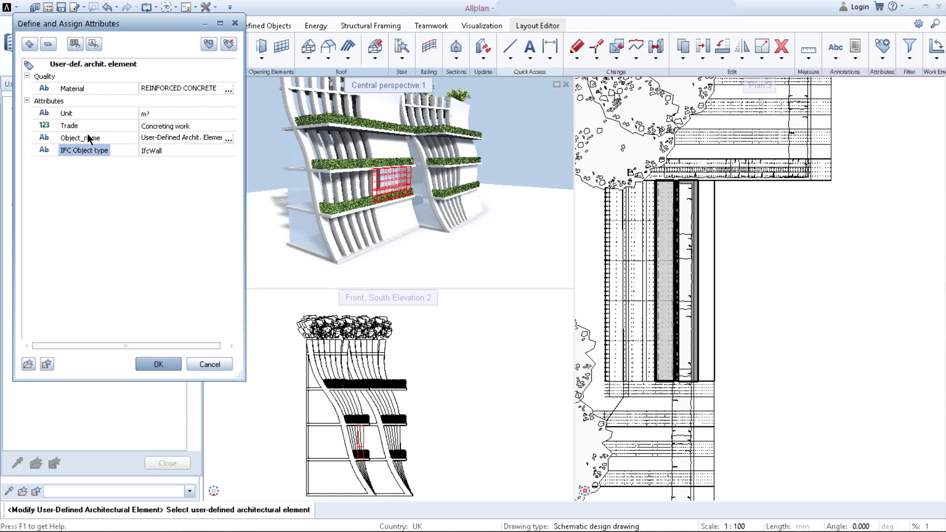
{"action": "left_click", "coordinate": [204, 137]}
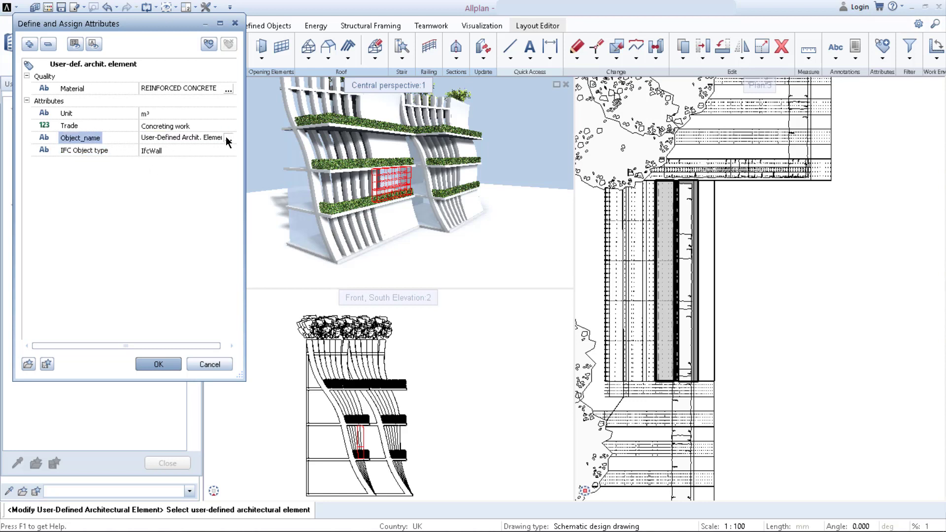
{"action": "left_click", "coordinate": [226, 137]}
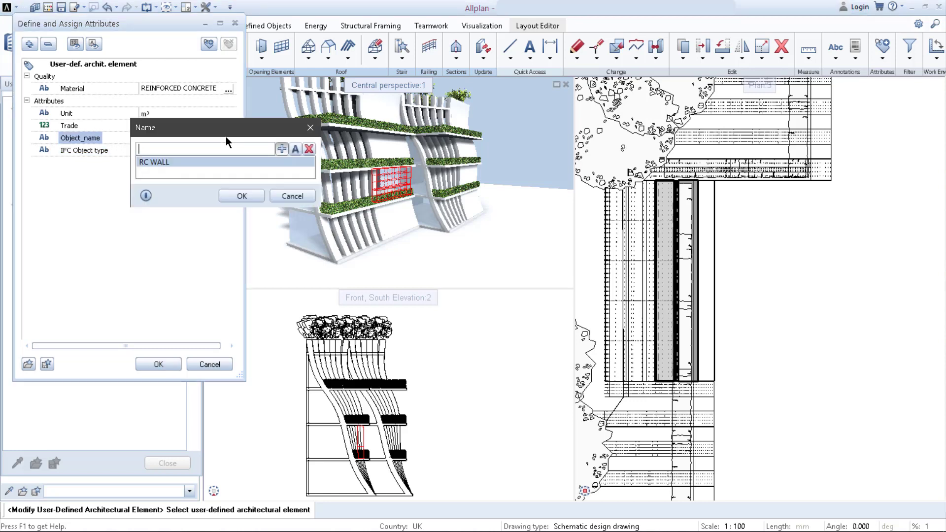
{"action": "double_click", "coordinate": [170, 162]}
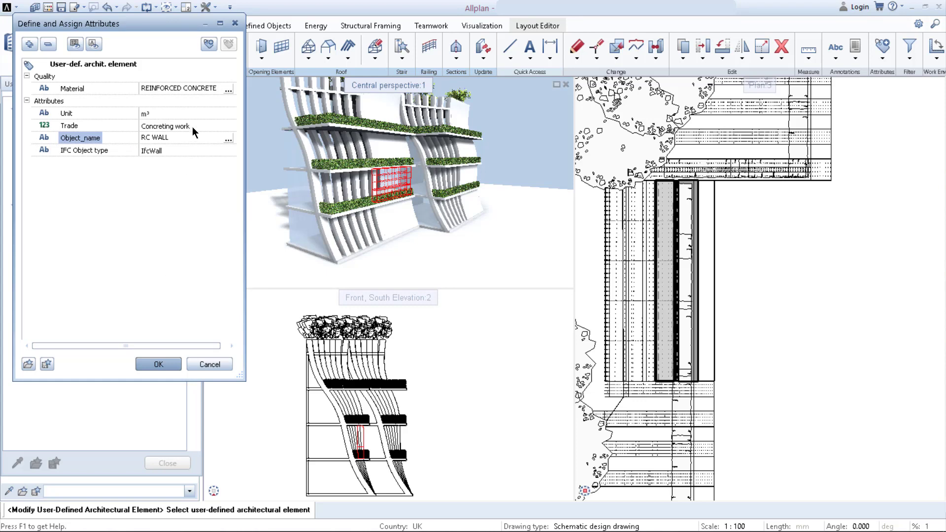
Look through the additional attribute groups without adding any, then apply the upper panel's attributes and finish modifying the element.
{"action": "left_click", "coordinate": [210, 45]}
{"action": "scroll", "coordinate": [69, 172], "scroll_direction": "down", "scroll_amount": 2}
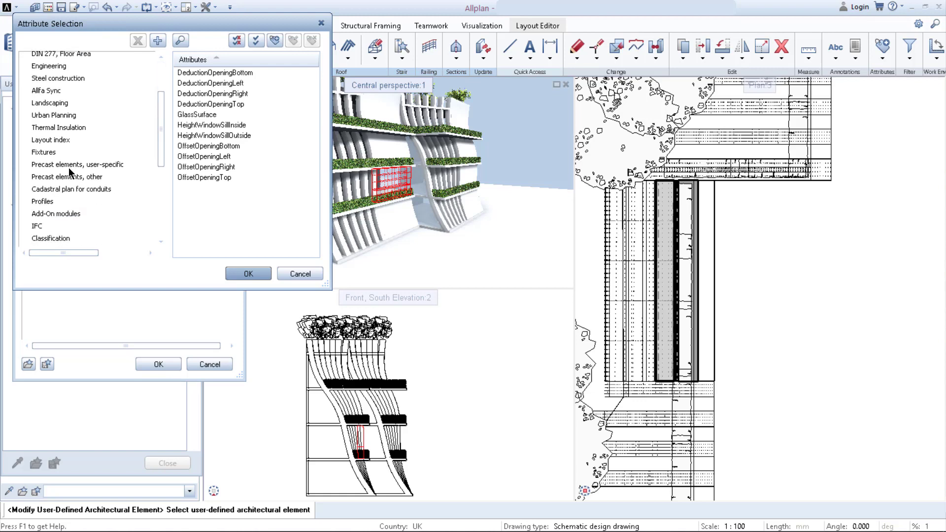
{"action": "scroll", "coordinate": [70, 216], "scroll_direction": "down", "scroll_amount": 3}
{"action": "scroll", "coordinate": [67, 231], "scroll_direction": "up", "scroll_amount": 5}
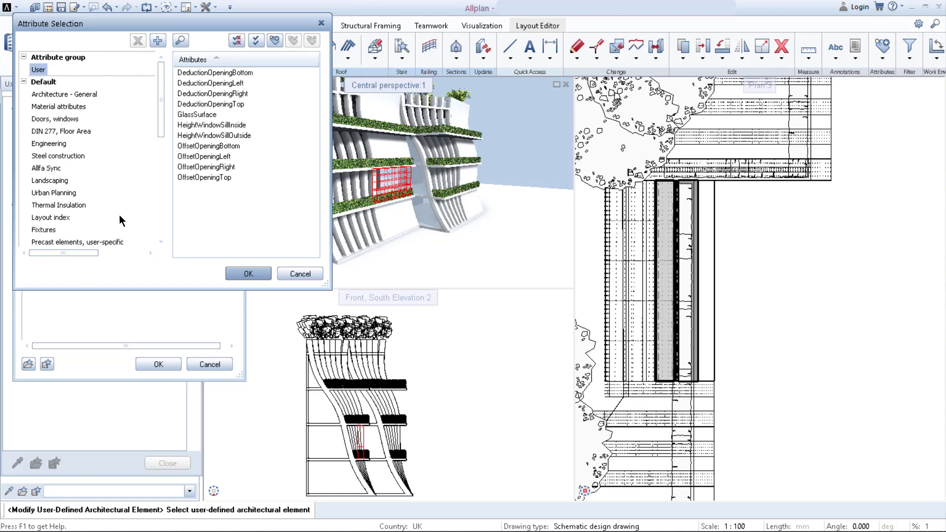
{"action": "left_click", "coordinate": [248, 273]}
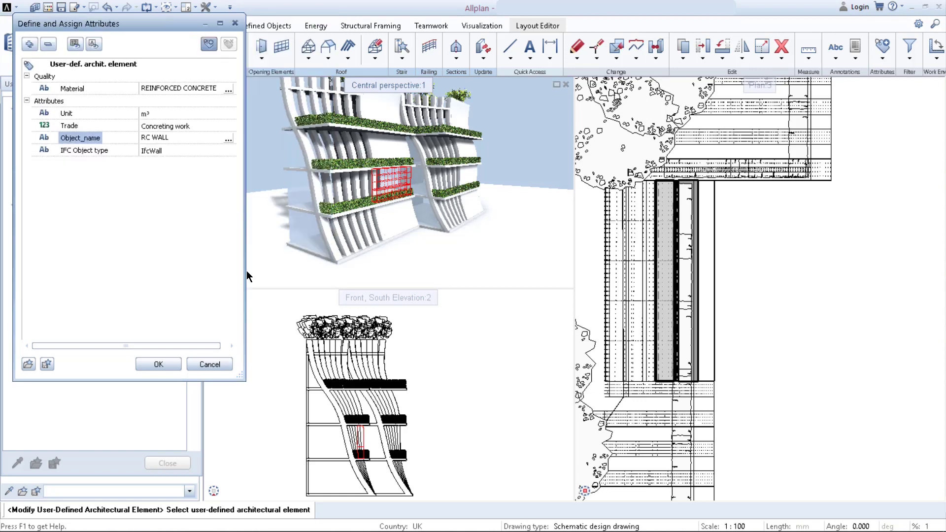
{"action": "left_click", "coordinate": [152, 368]}
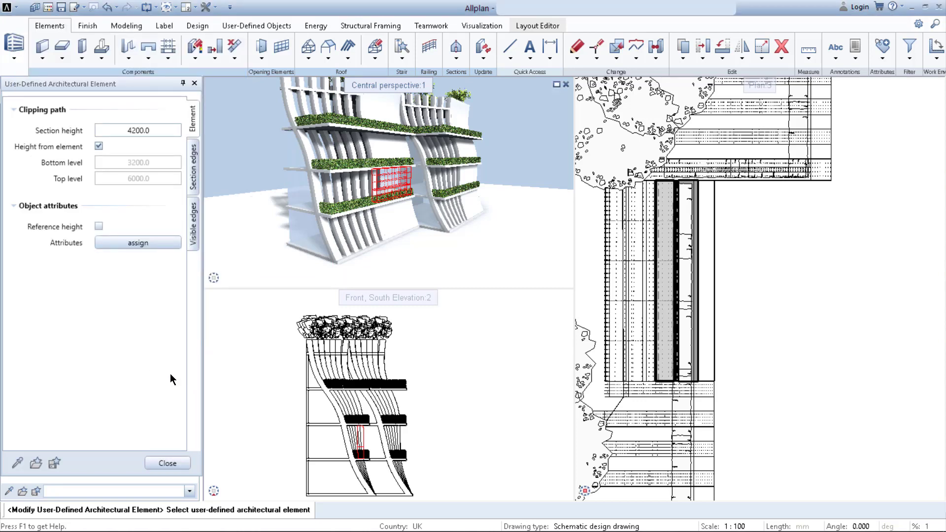
{"action": "left_click", "coordinate": [177, 464]}
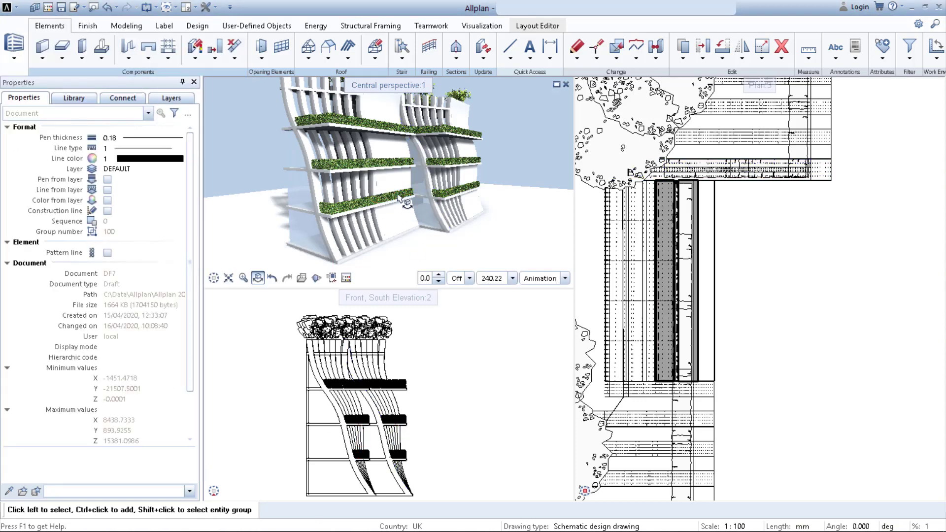
Select the upper converted wall panel and examine its assigned attributes and its position in the perspective, plan and front elevation.
{"action": "mouse_move", "coordinate": [269, 266]}
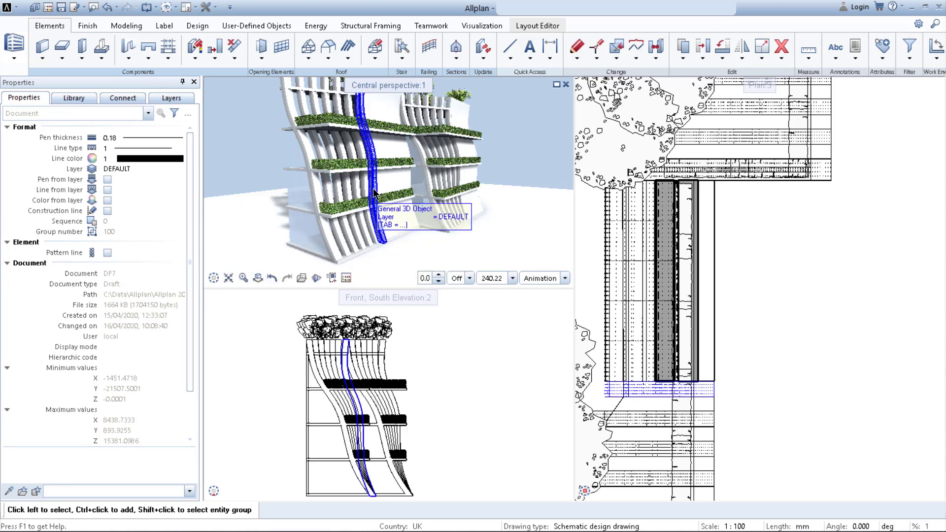
{"action": "scroll", "coordinate": [347, 215], "scroll_direction": "down", "scroll_amount": 4}
{"action": "scroll", "coordinate": [346, 215], "scroll_direction": "up", "scroll_amount": 4}
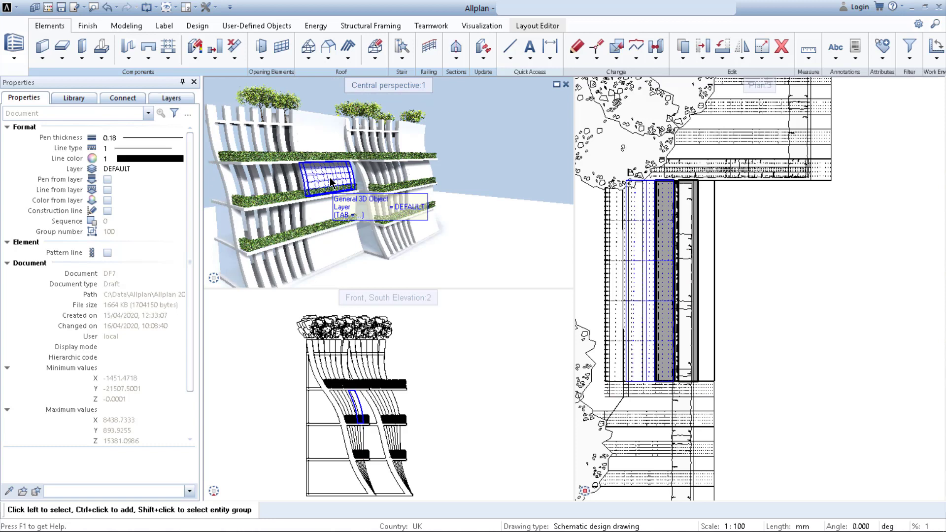
{"action": "left_click", "coordinate": [329, 206]}
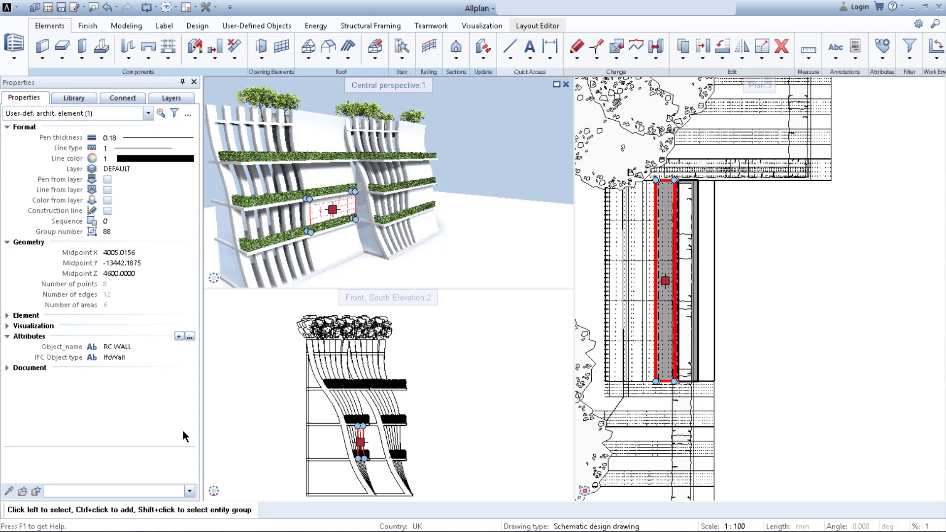
{"action": "scroll", "coordinate": [363, 431], "scroll_direction": "down", "scroll_amount": 2}
{"action": "mouse_move", "coordinate": [363, 437]}
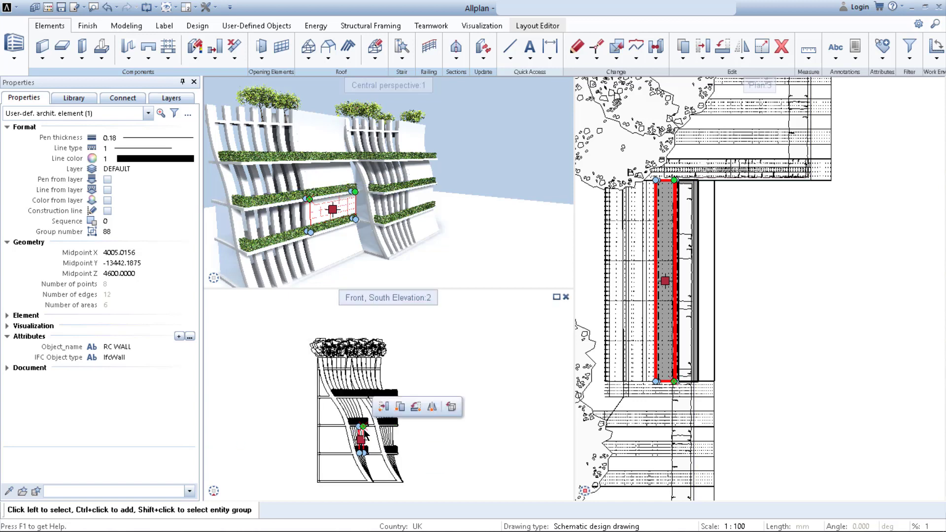